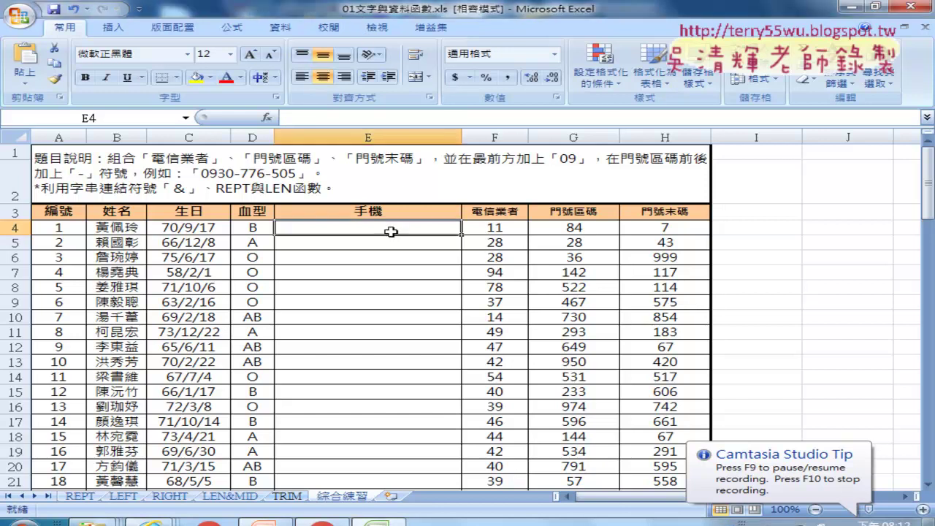
Step: Review the 綜合練習 exercise, highlighting the F4:H4 phone parts and REPT in the instructions
left_click_drag(485, 226, 644, 231)
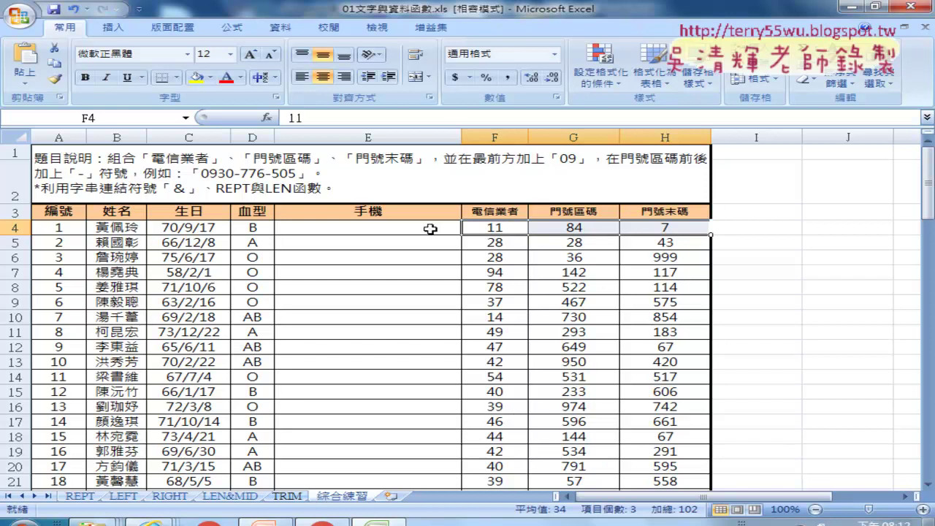
left_click(149, 196)
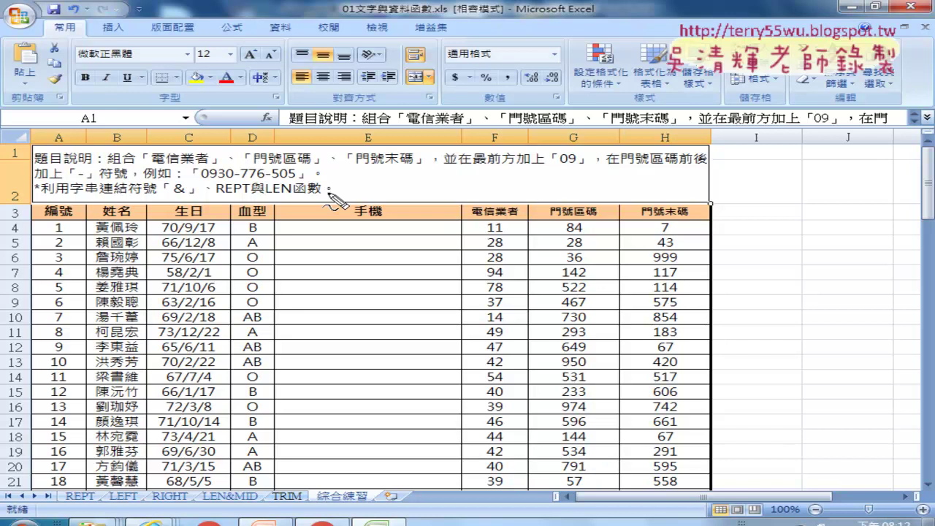
left_click_drag(242, 202, 293, 199)
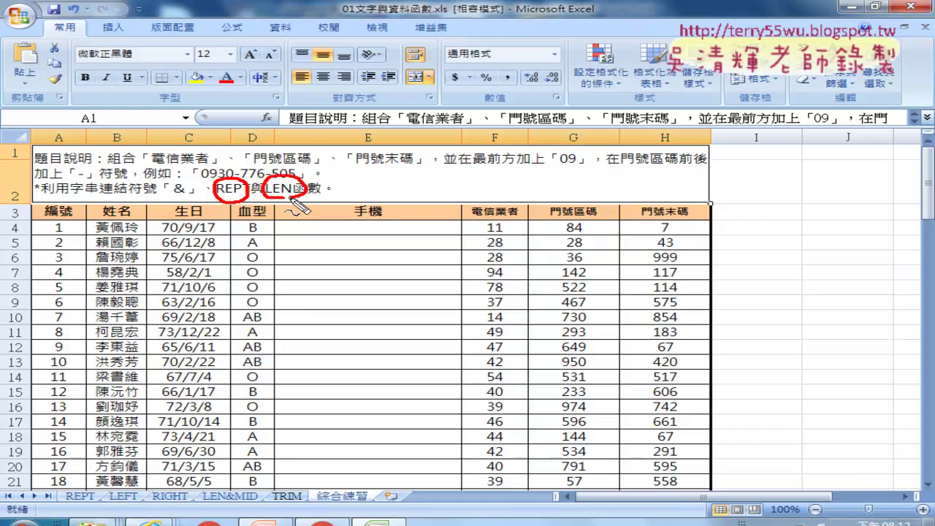
key("Escape")
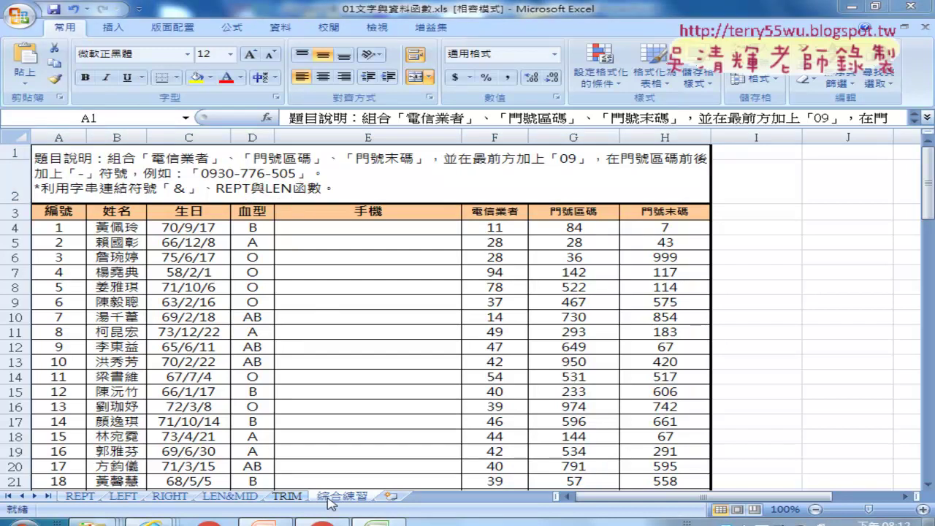
Step: On the REPT sheet, check B3's sales and C1's ★, then open Insert Function from C3
left_click(79, 497)
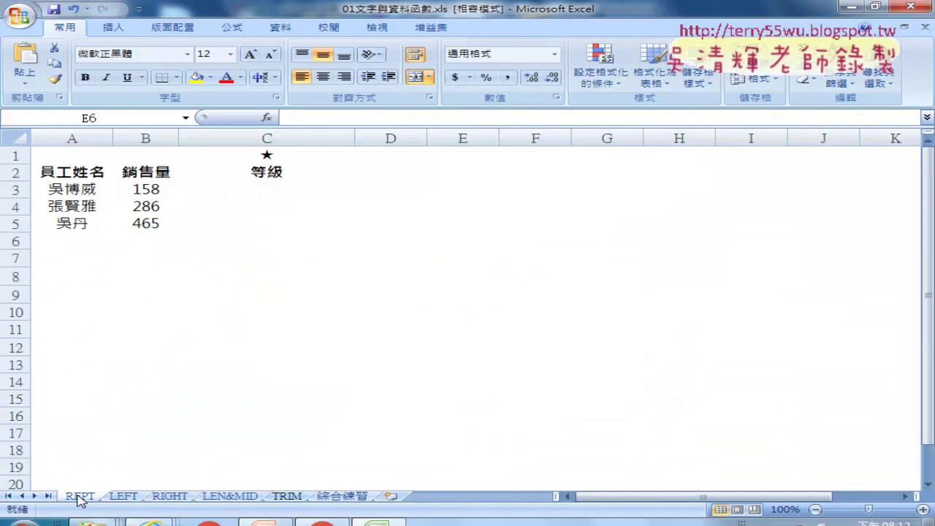
left_click(297, 189)
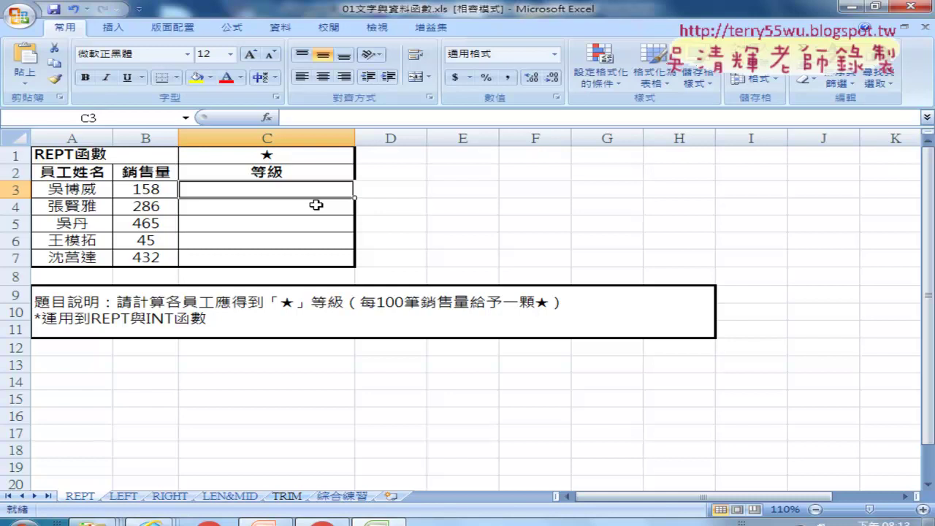
left_click(152, 190)
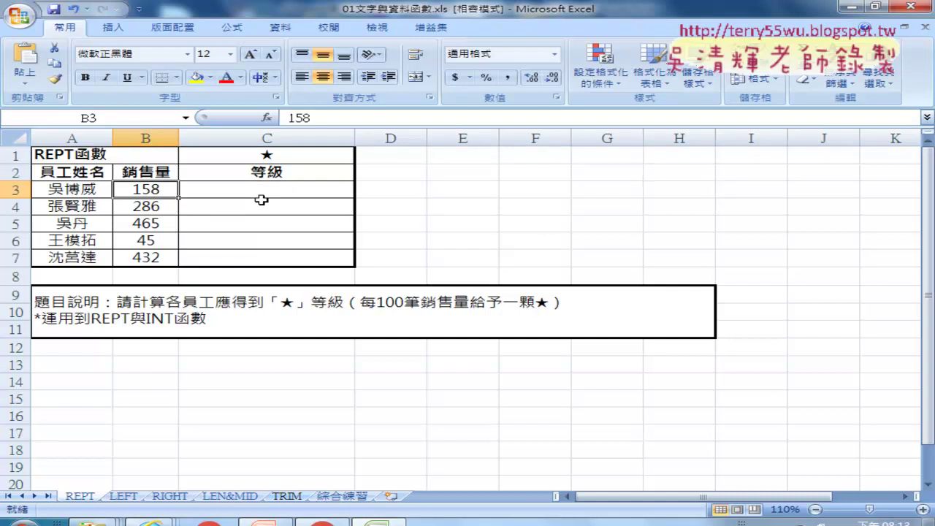
left_click(269, 191)
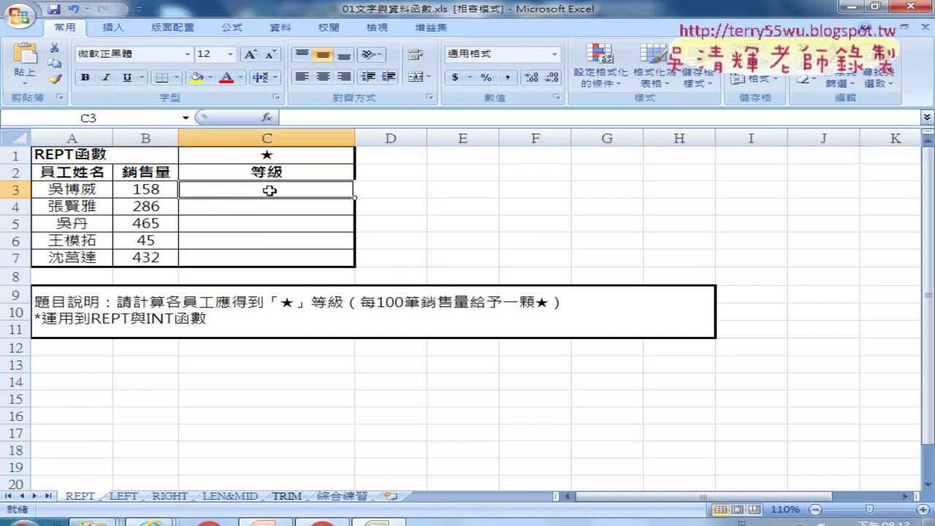
left_click(275, 156)
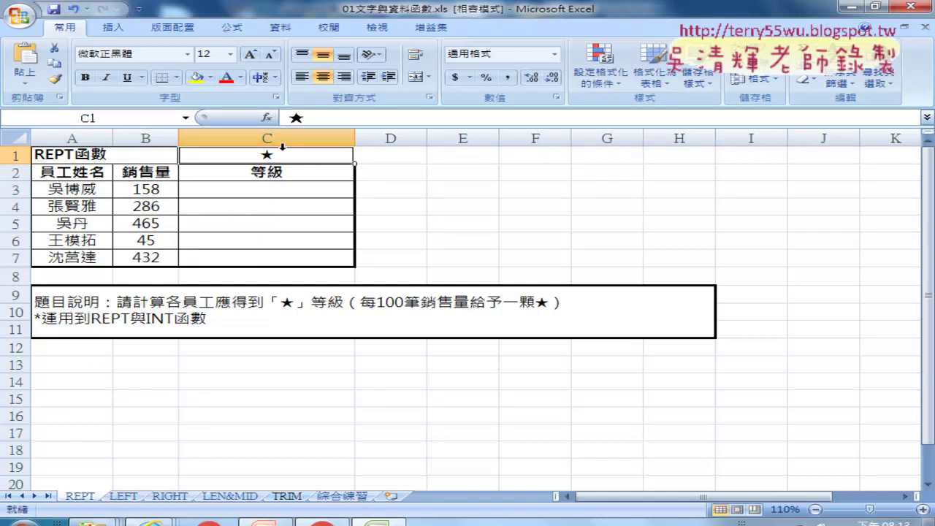
left_click(274, 192)
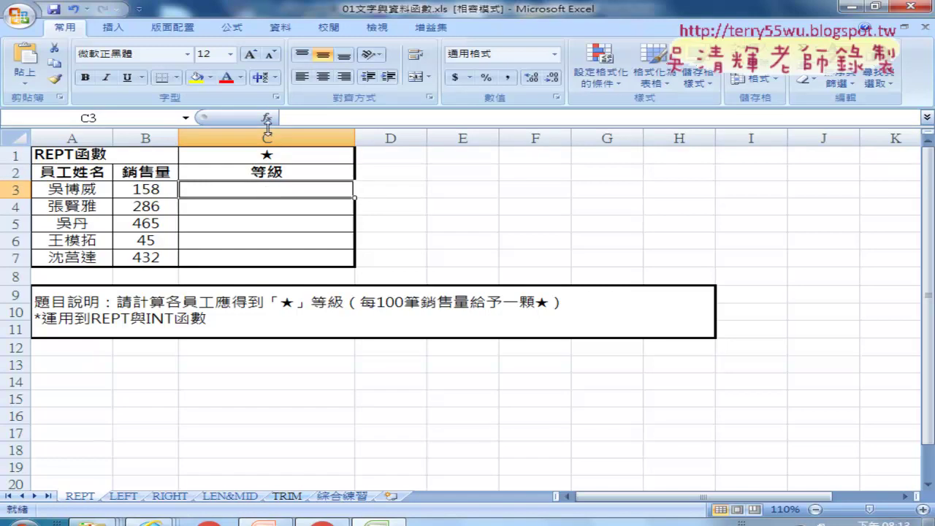
left_click(267, 117)
mouse_move(474, 162)
left_mouse_down()
mouse_move(450, 149)
mouse_move(427, 95)
left_mouse_up()
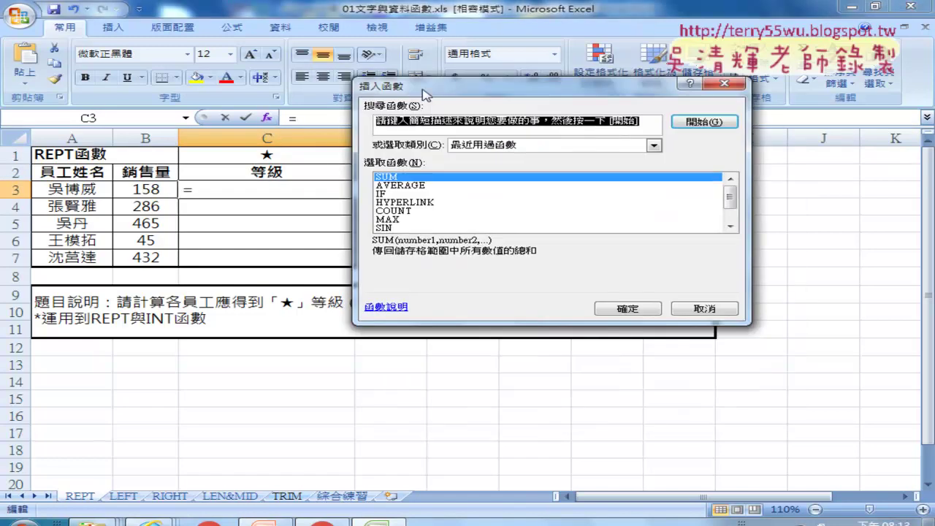
Step: Set the Insert Function category dropdown to 文字 to list only text functions
left_click(485, 147)
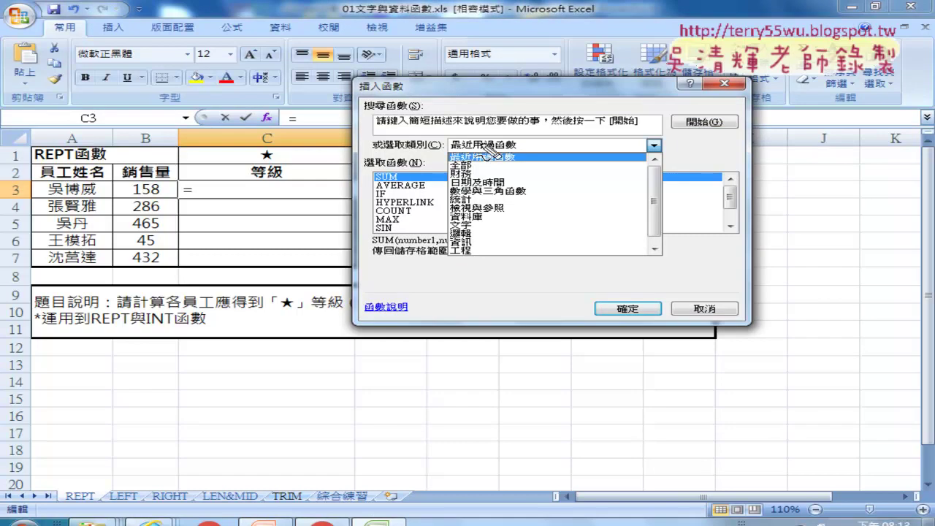
mouse_move(471, 280)
left_mouse_down()
mouse_move(420, 179)
mouse_move(524, 196)
mouse_move(483, 277)
left_mouse_up()
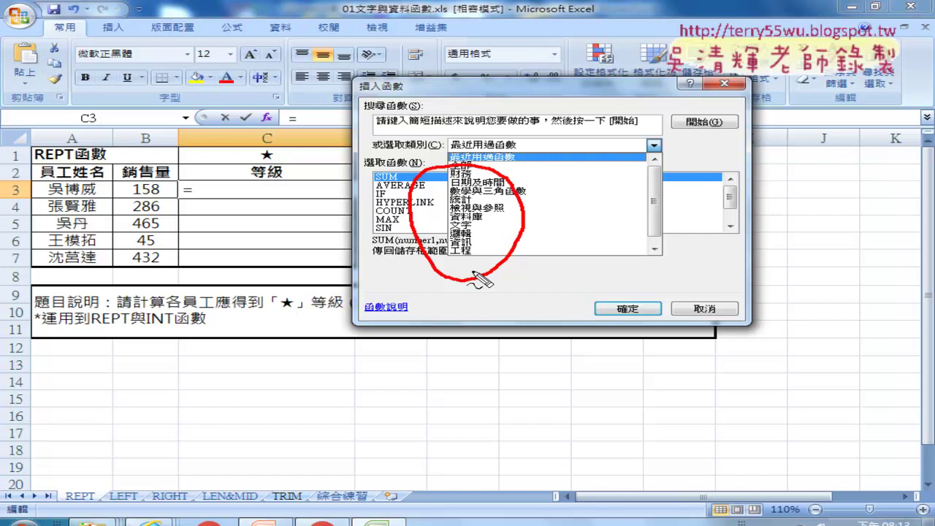
key("Escape")
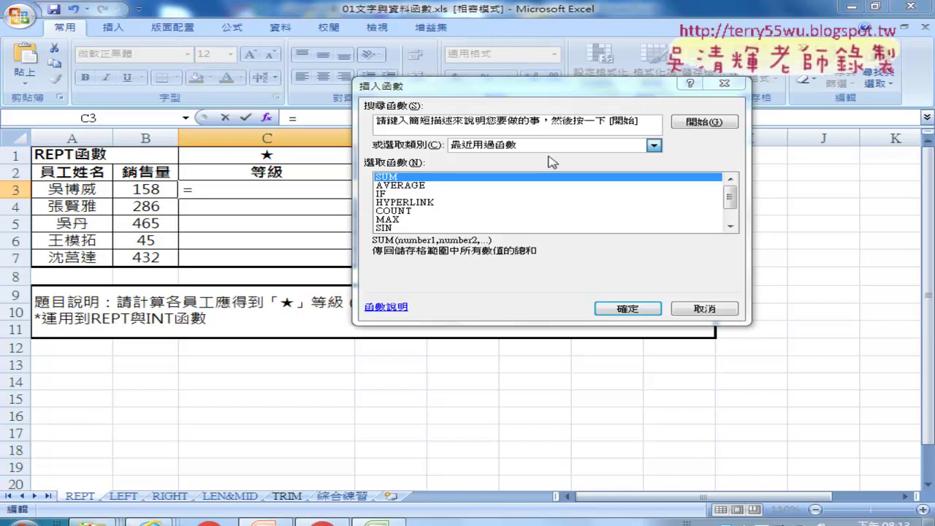
left_click(548, 145)
left_click(523, 225)
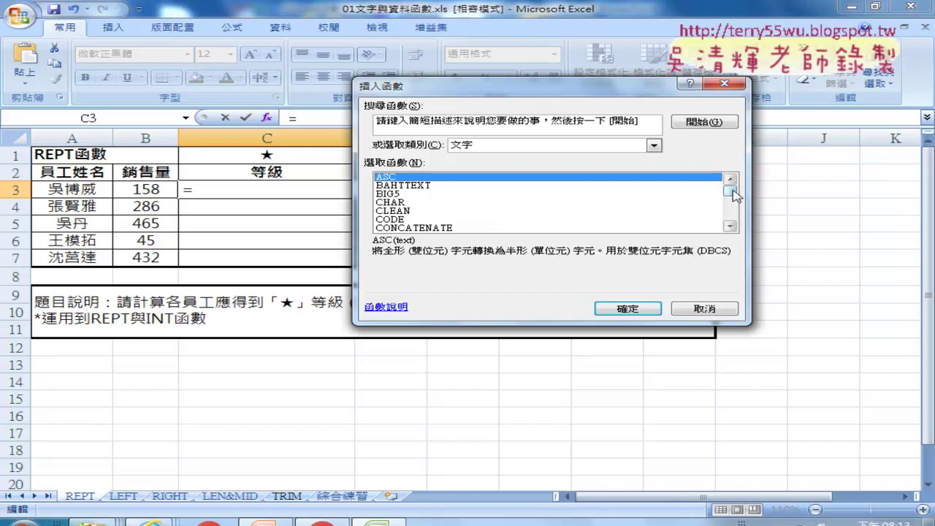
Step: Scroll the text function list and select REPT
left_click_drag(731, 191, 731, 211)
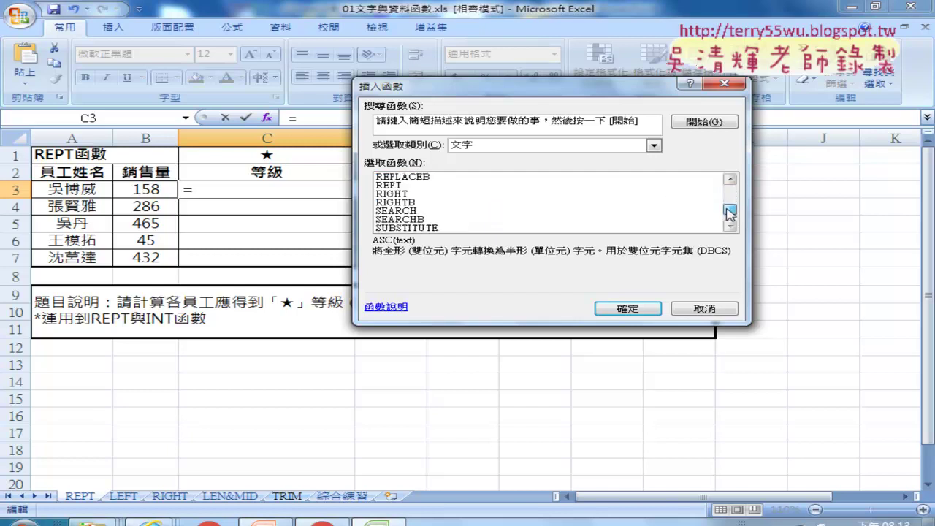
left_click(395, 187)
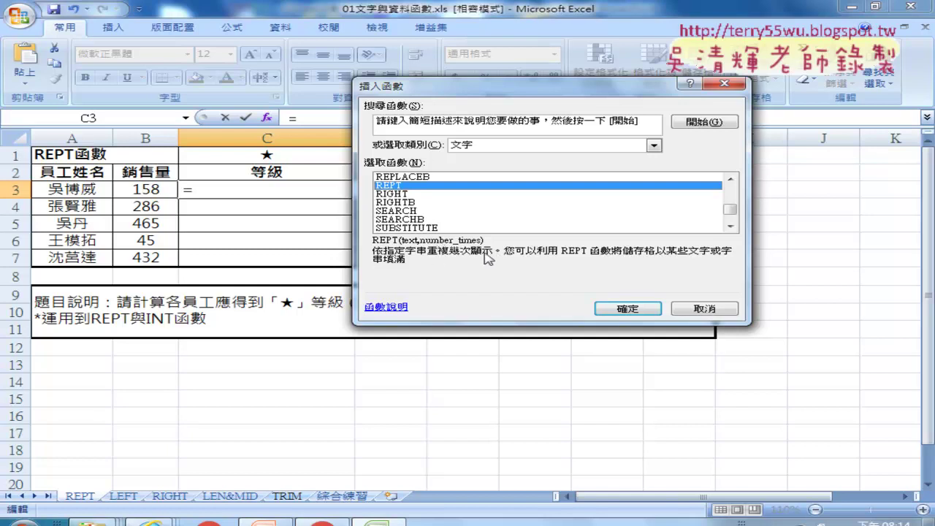
left_click(395, 308)
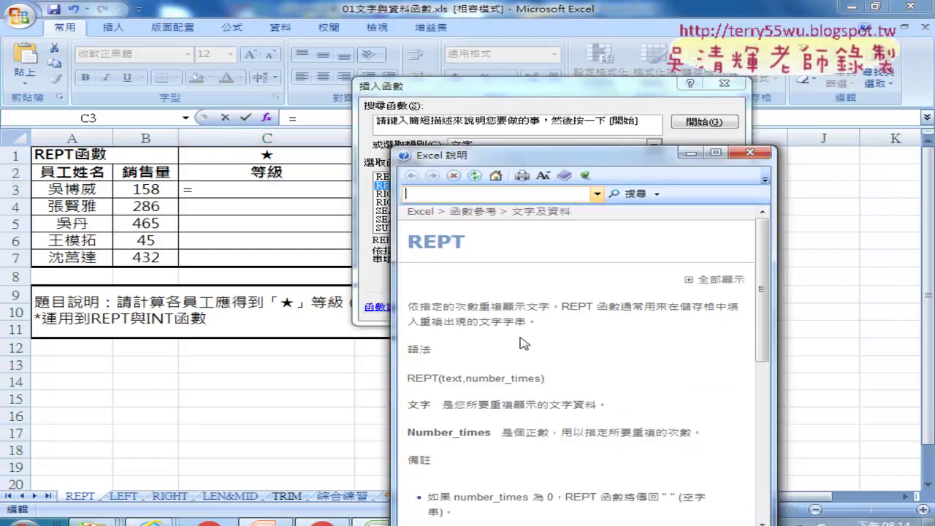
scroll(585, 344, "down", 3)
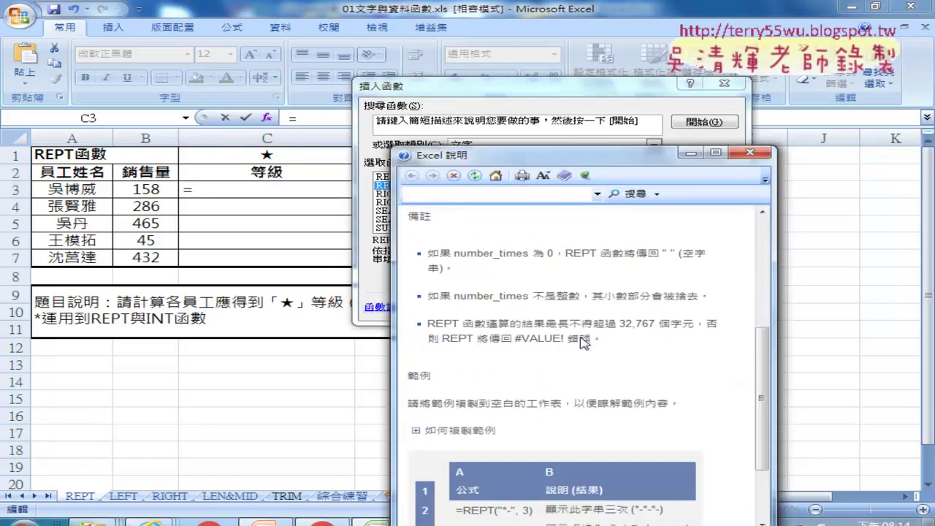
scroll(584, 344, "down", 2)
scroll(585, 343, "up", 2)
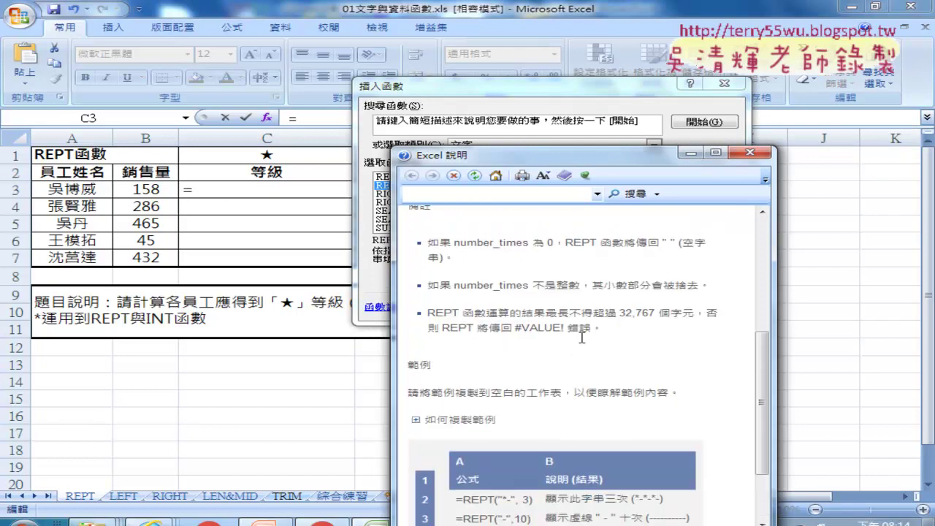
scroll(585, 343, "up", 2)
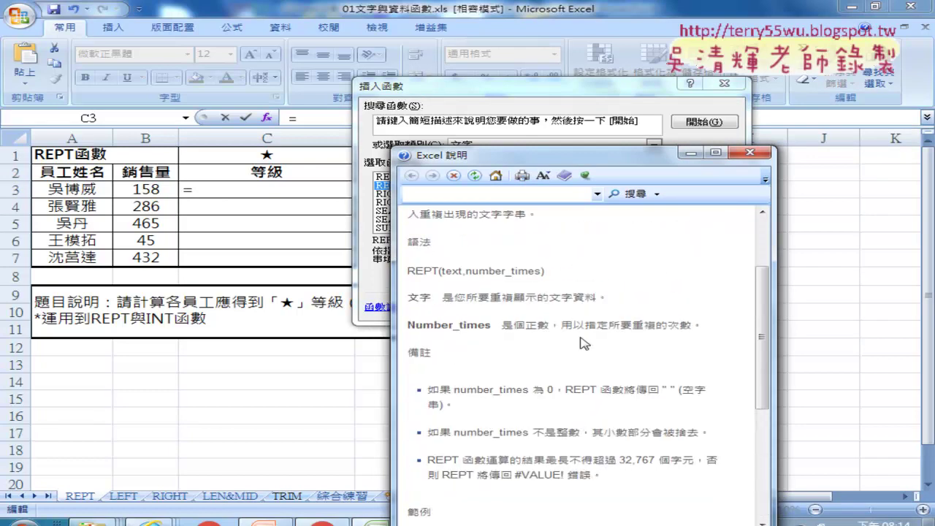
scroll(585, 343, "up", 2)
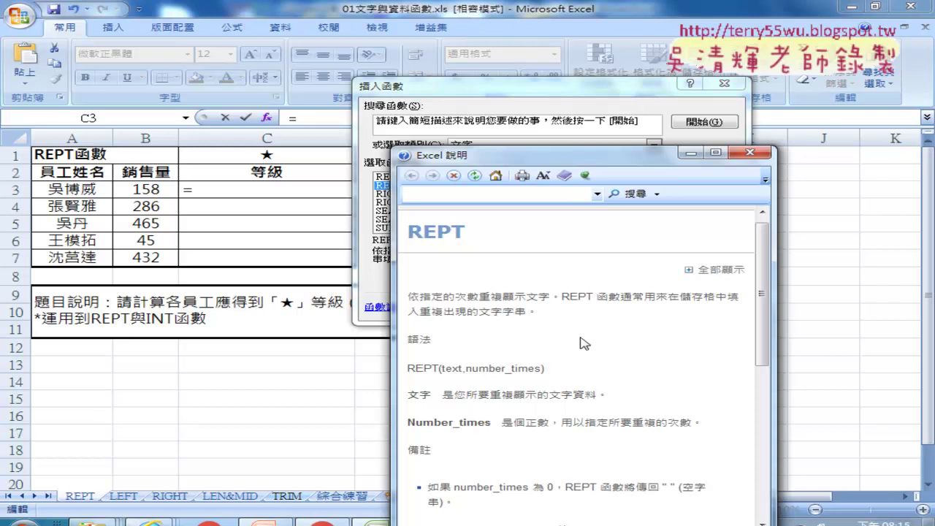
scroll(537, 366, "down", 2)
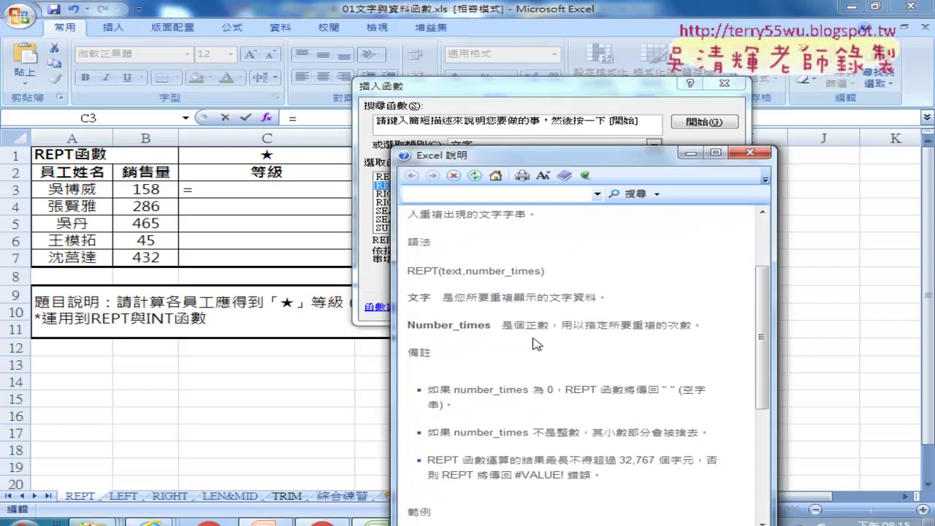
left_click(750, 152)
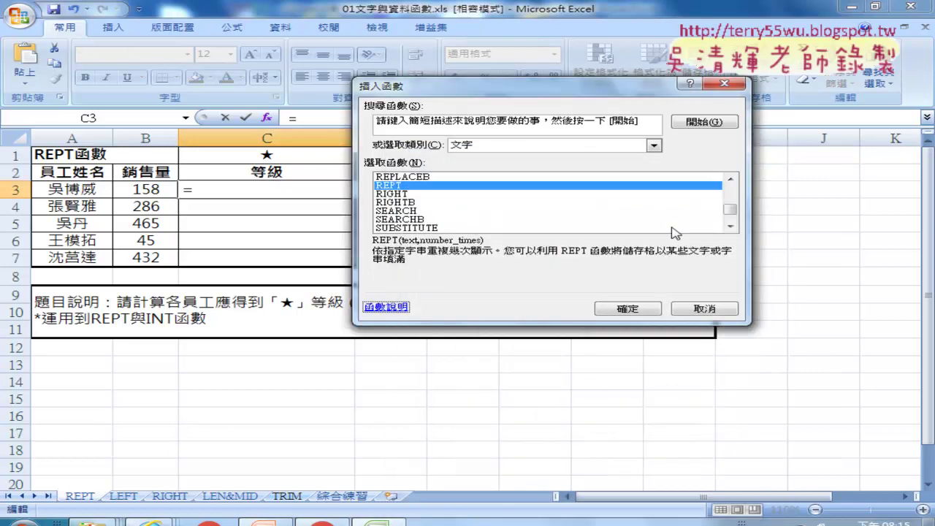
Step: Insert REPT and set its Text argument to cell C1, the ★ symbol
left_click(647, 307)
left_click_drag(547, 120, 619, 118)
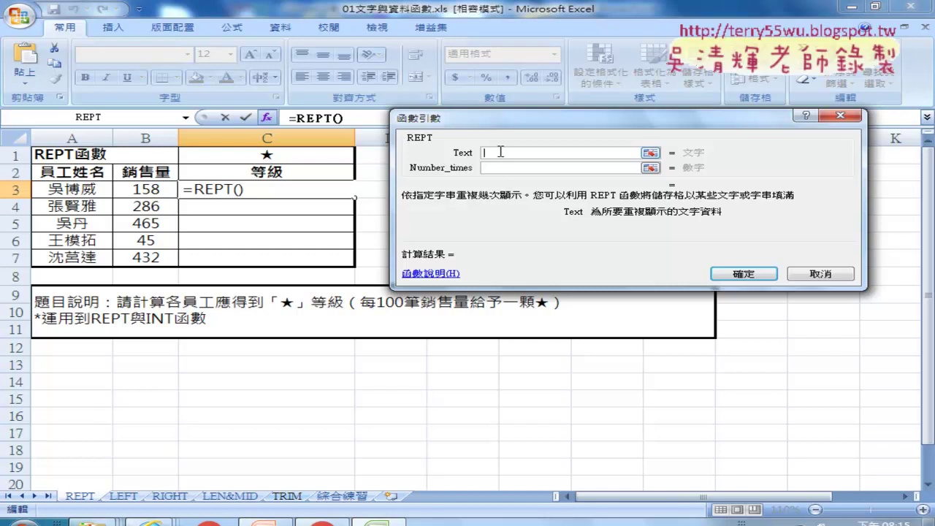
left_click(276, 156)
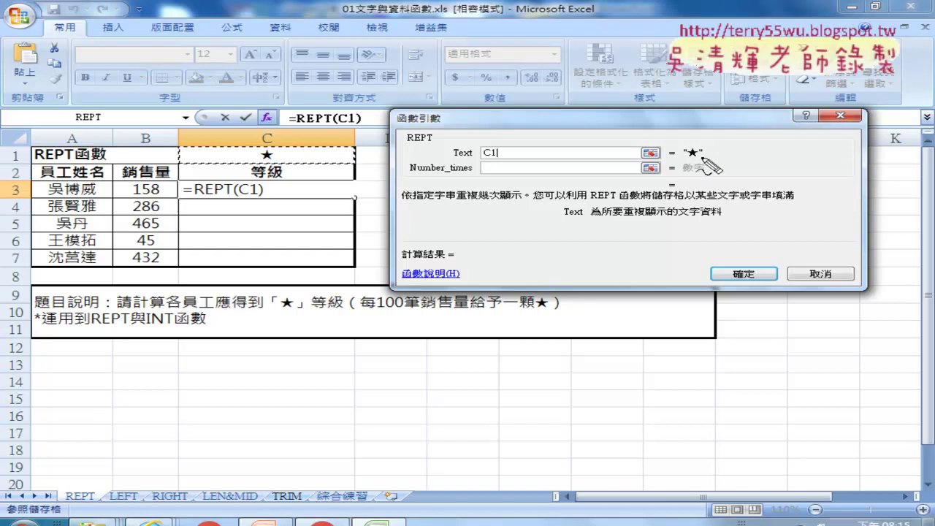
left_click_drag(511, 156, 504, 146)
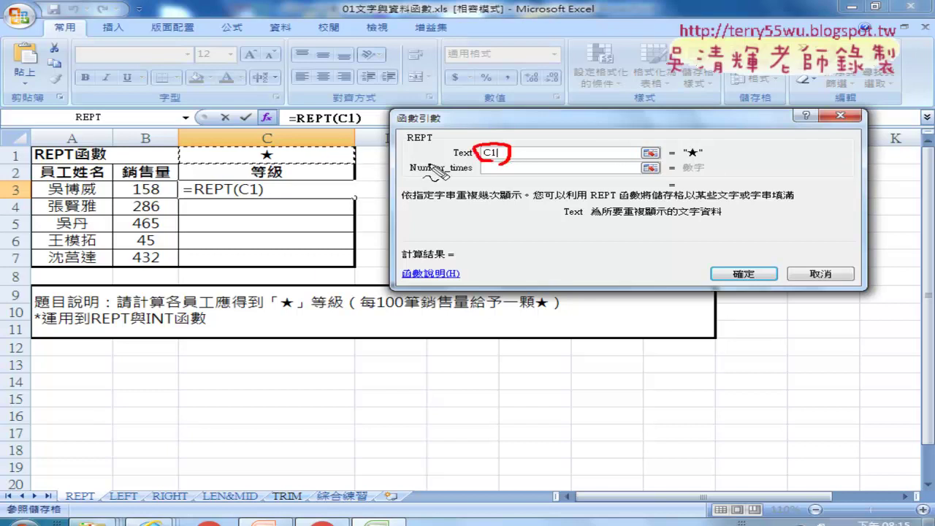
mouse_move(272, 162)
left_mouse_down()
mouse_move(486, 150)
mouse_move(483, 129)
left_mouse_up()
mouse_move(685, 154)
left_mouse_down()
mouse_move(707, 153)
mouse_move(687, 144)
left_mouse_up()
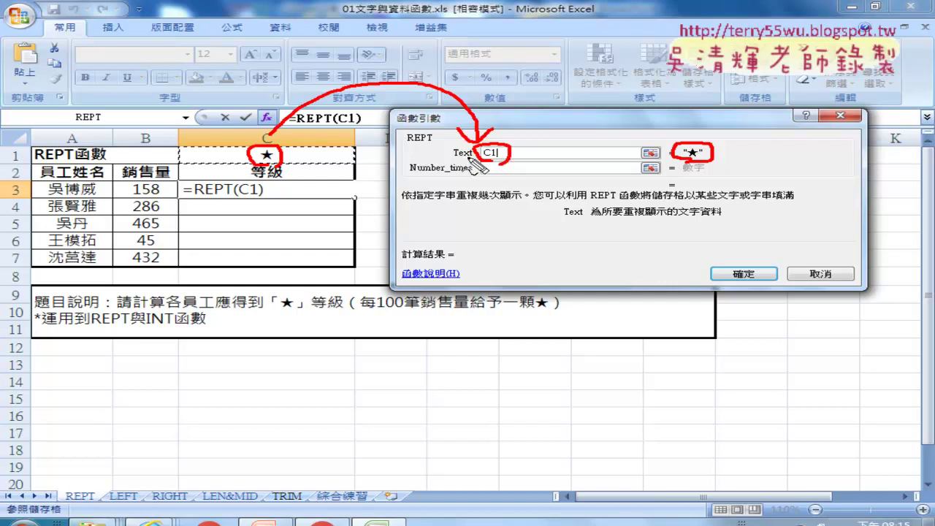
key("Escape")
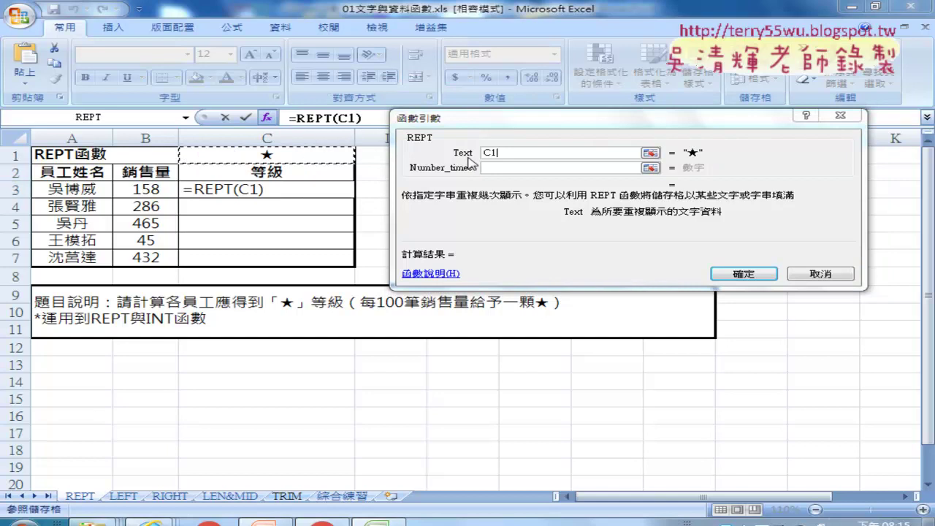
left_click(502, 168)
Step: Enter B3/100 as Number_times, confirm =REPT(C1,B3/100) in C3, and reopen its arguments
left_click(501, 169)
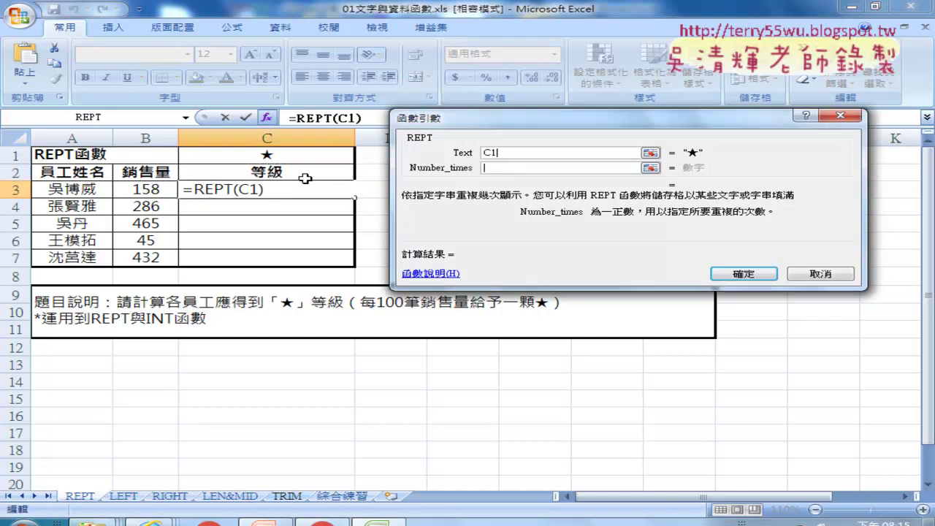
left_click(150, 191)
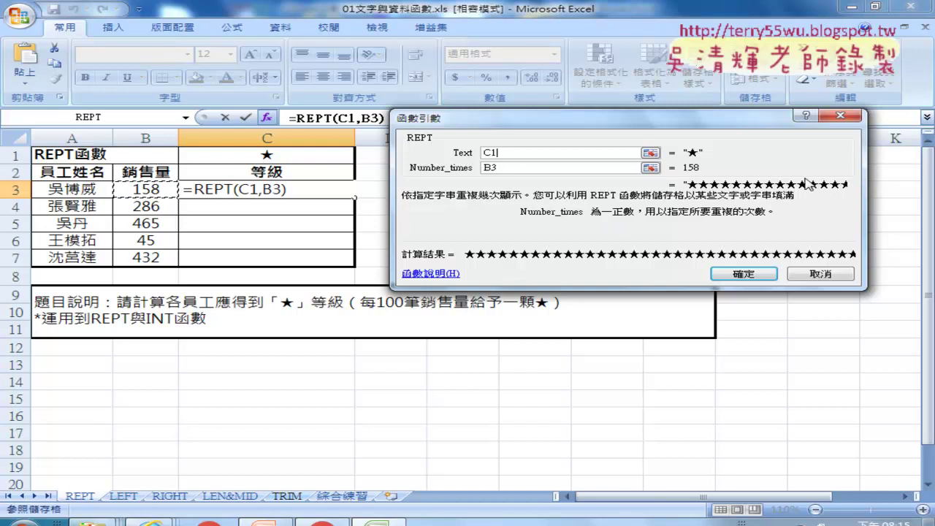
left_click(555, 168)
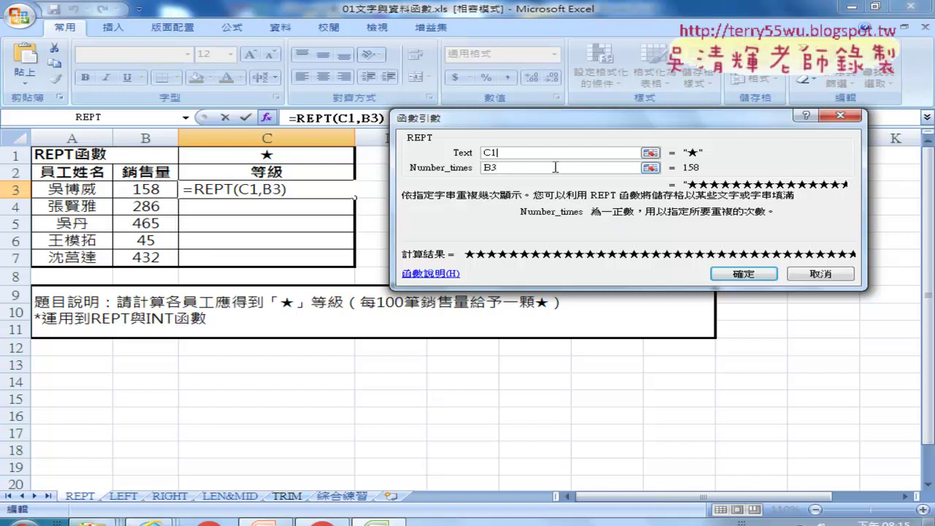
type("/")
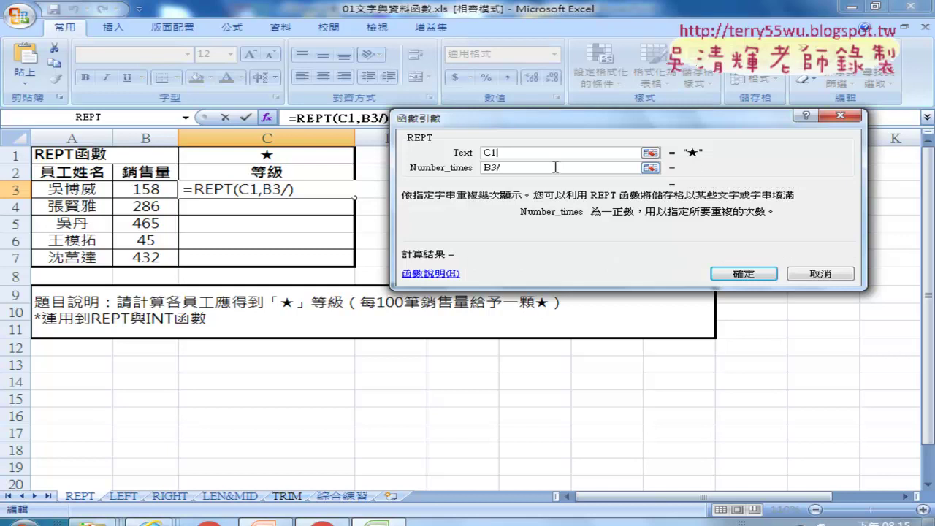
type("100")
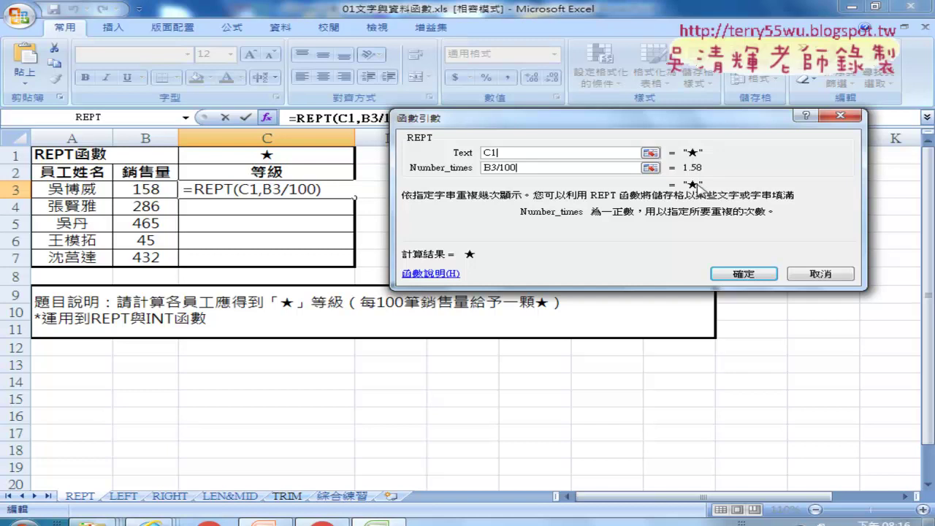
left_click(753, 277)
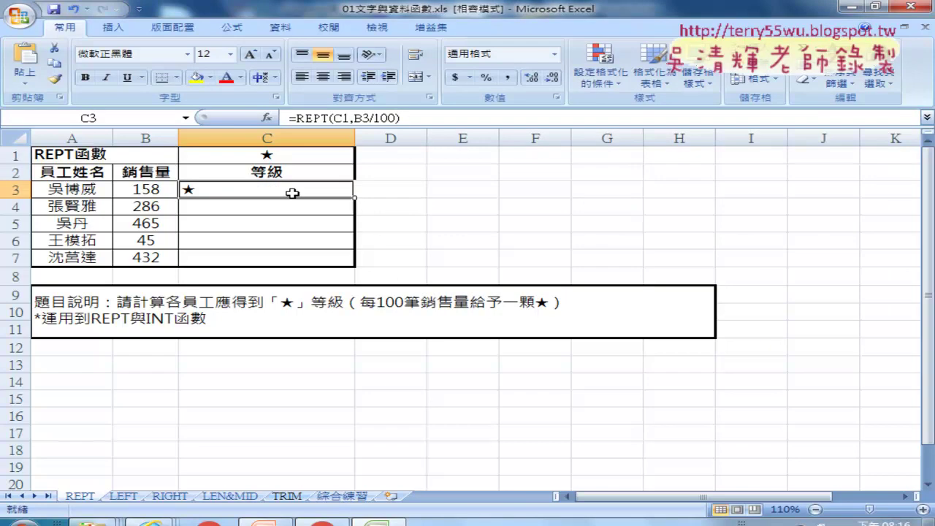
left_click(307, 117)
left_click(268, 117)
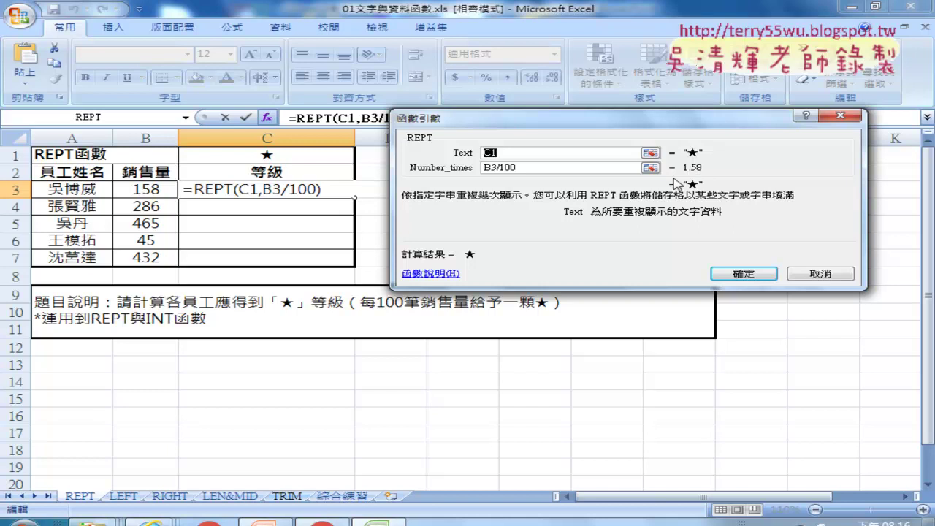
Step: Wrap the repeat count as INT(B3/100) and confirm C3's REPT formula
left_click_drag(532, 169, 485, 169)
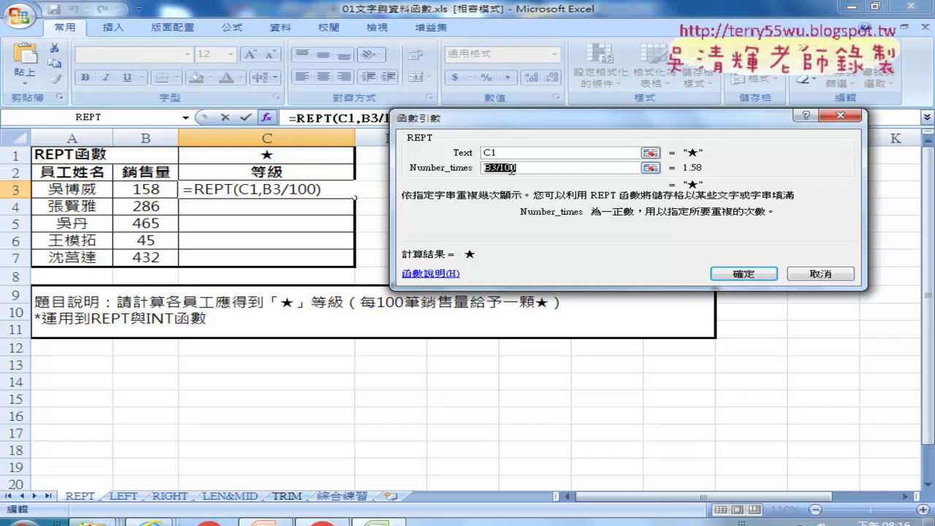
key("Home")
type("i")
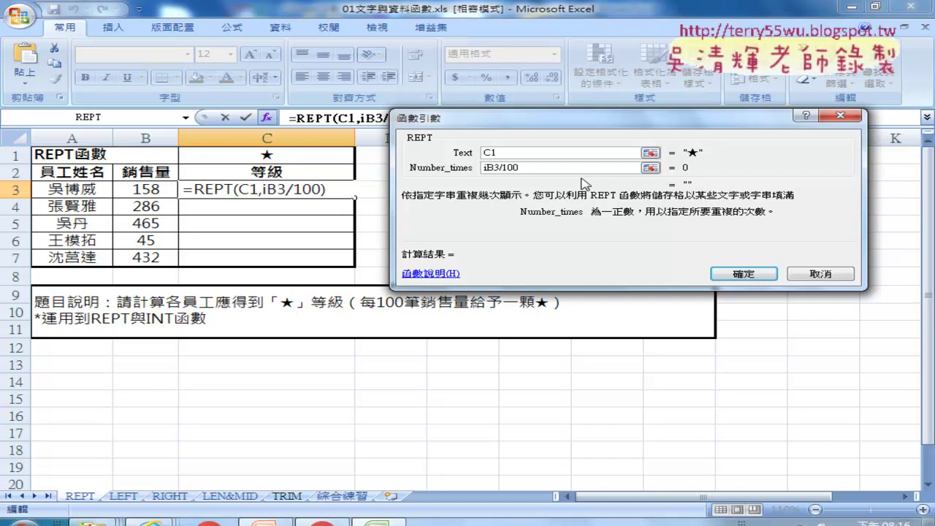
type("nt")
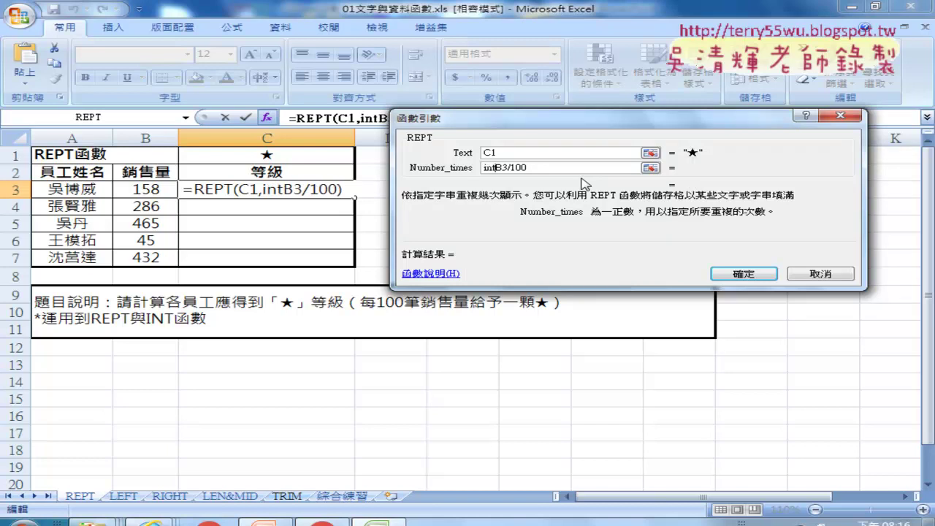
type("(")
key("End")
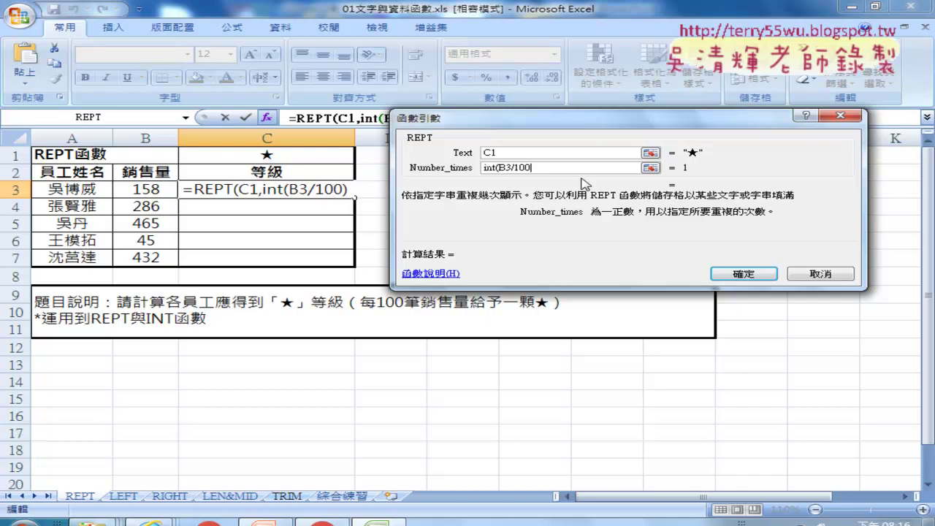
type(")")
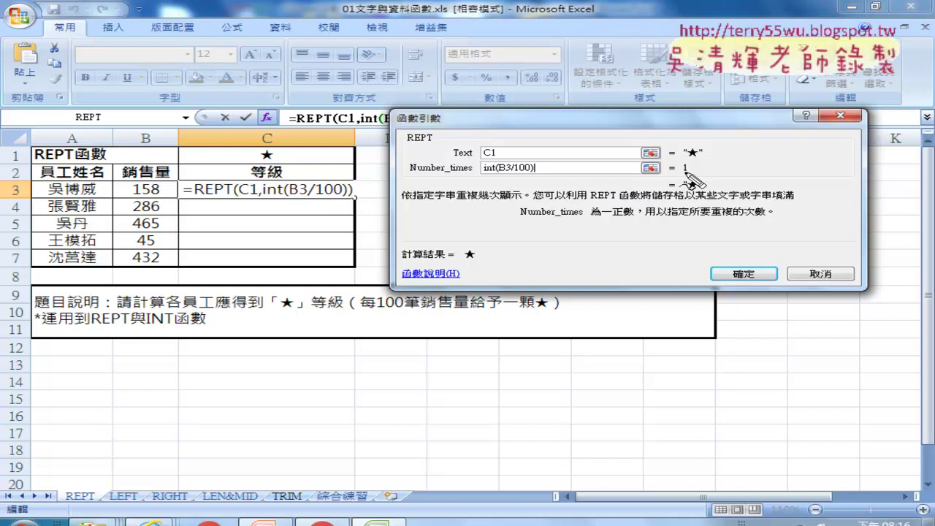
left_click(687, 168)
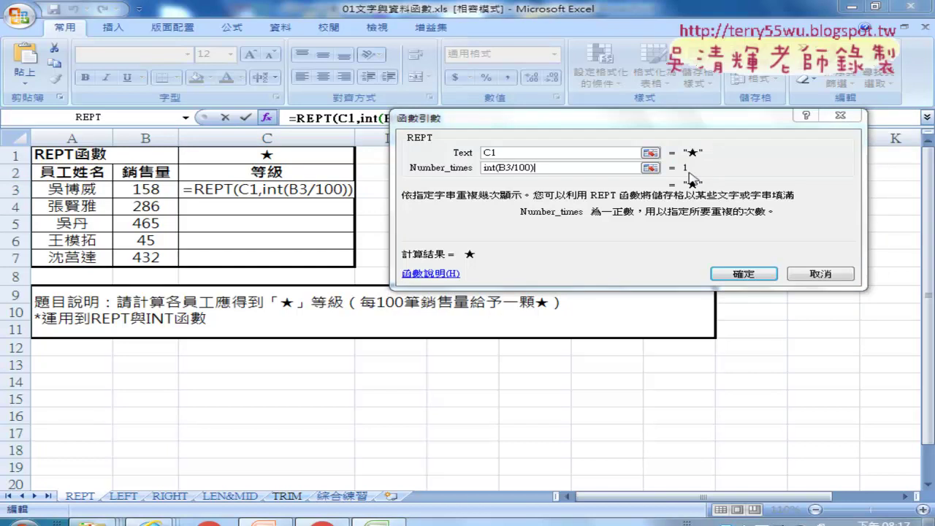
left_click(741, 272)
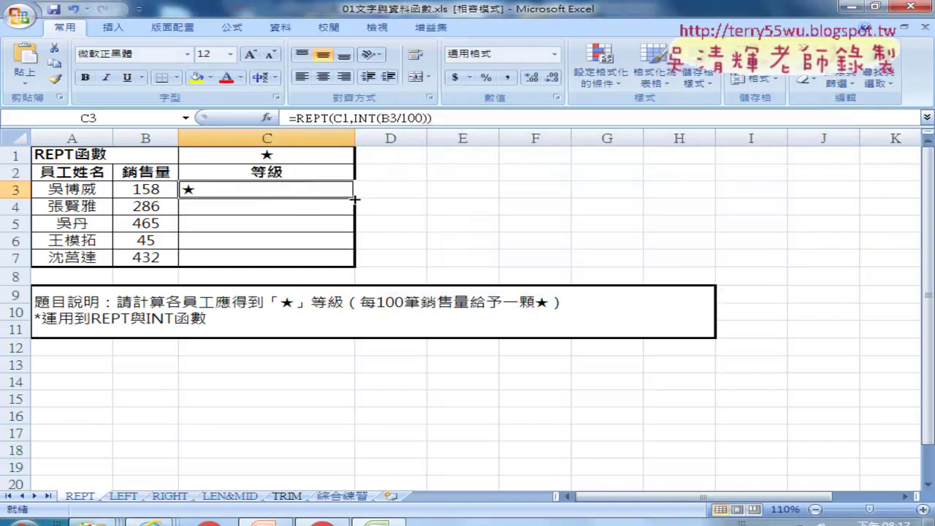
Step: Fill C3's formula down to C7 and return to editing C3's formula
left_click_drag(354, 197, 352, 265)
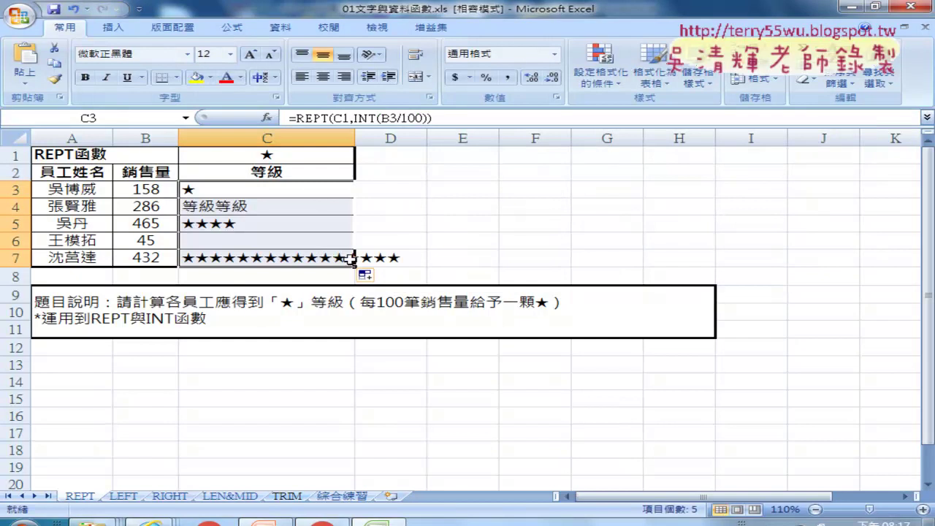
left_click(317, 190)
left_click(307, 118)
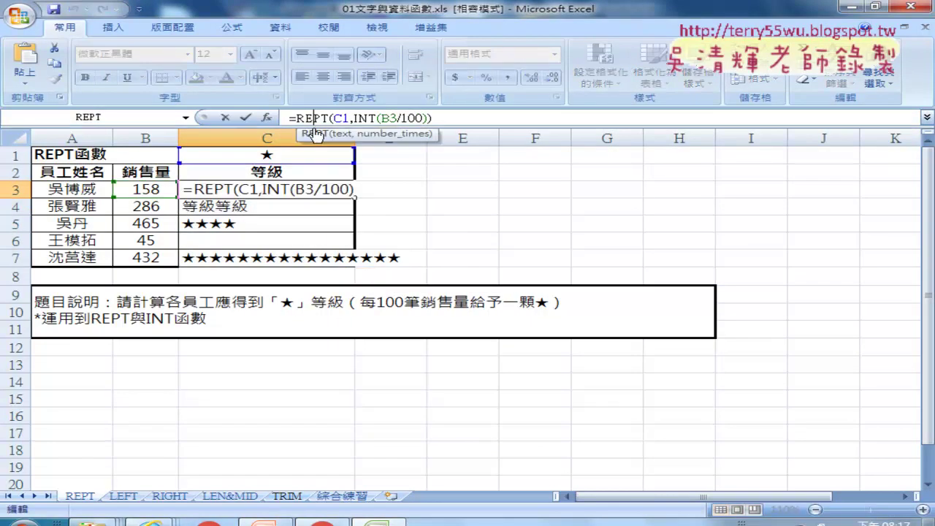
Step: Reopen C3's REPT arguments and highlight the C1 text reference and C3's fill handle
left_click(268, 117)
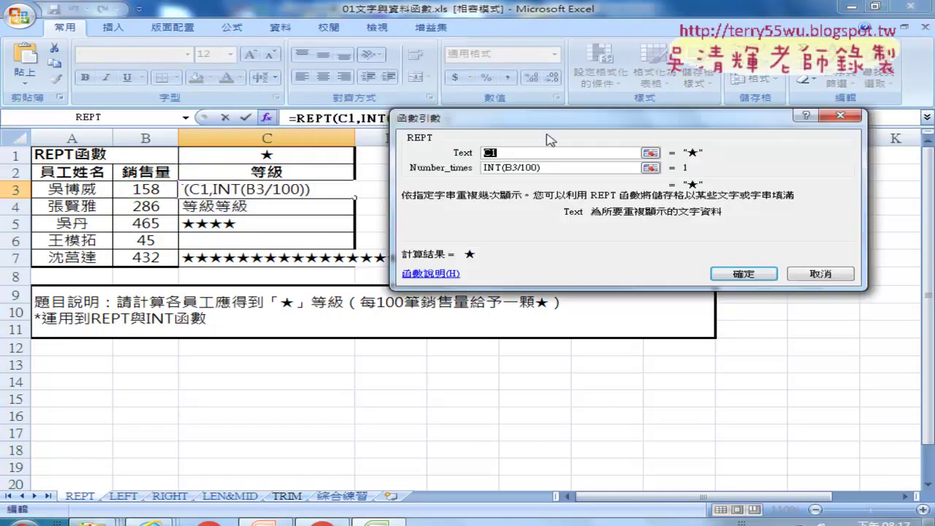
left_click_drag(558, 127, 591, 137)
left_click(555, 163)
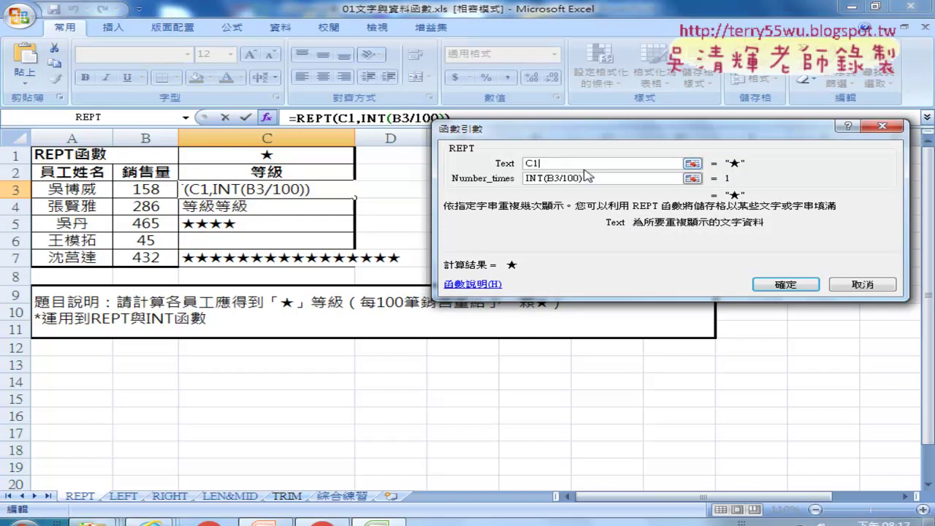
left_click_drag(545, 163, 516, 164)
left_click_drag(349, 194, 351, 193)
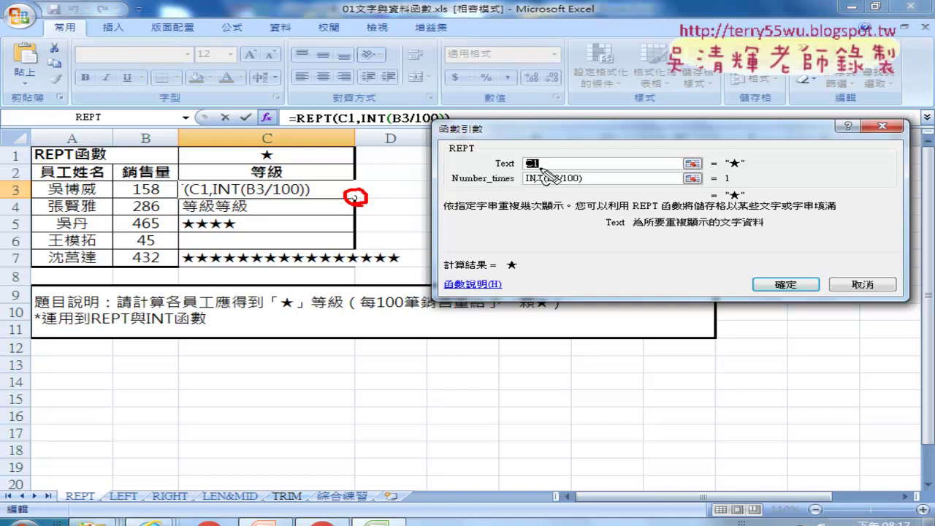
left_click_drag(526, 168, 560, 186)
key("Escape")
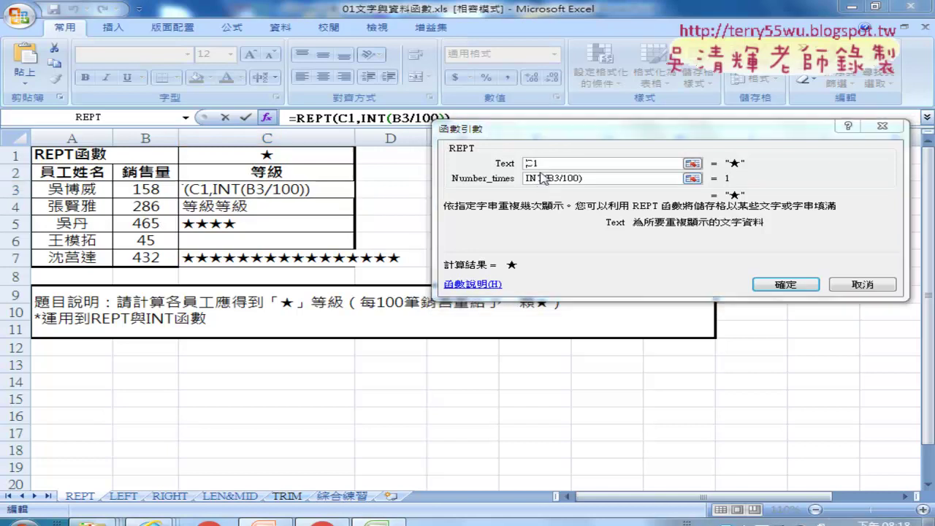
Step: Change the Text argument from C1 to the row-locked reference C$1
left_click(535, 163)
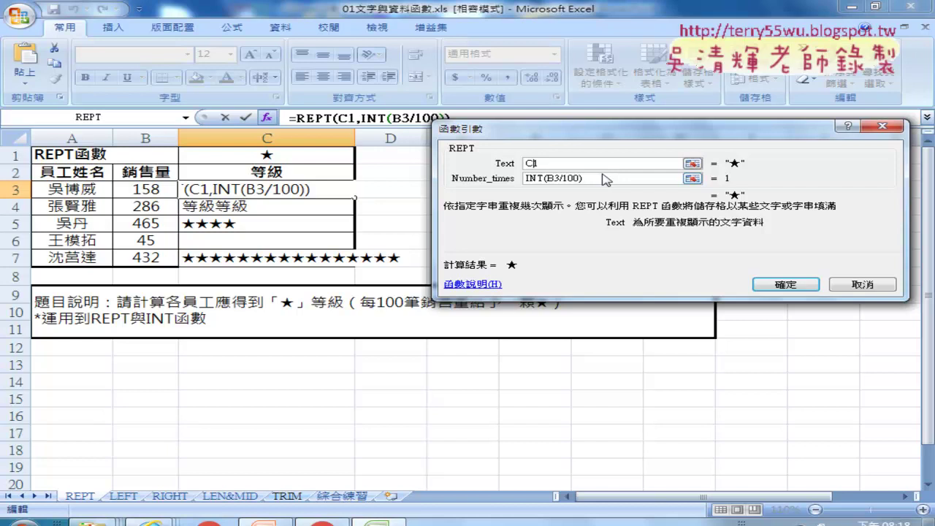
type("$")
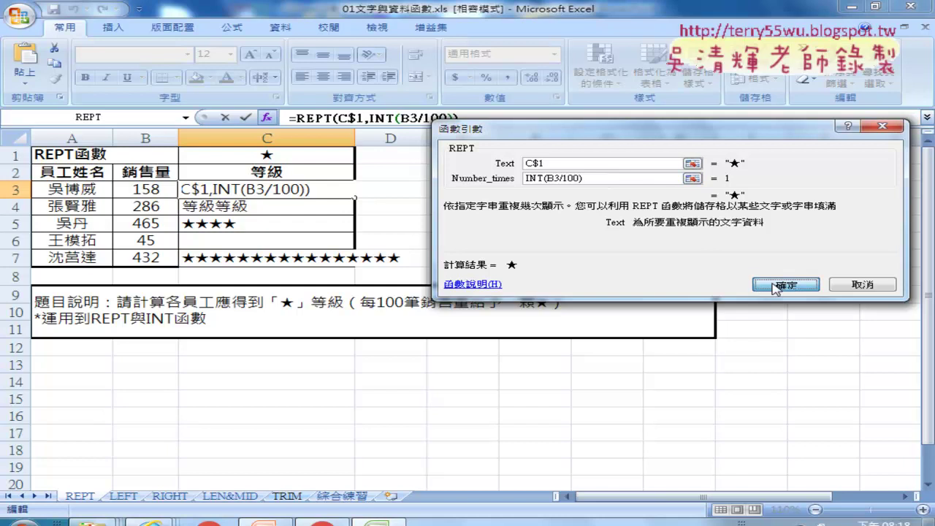
left_click(527, 163)
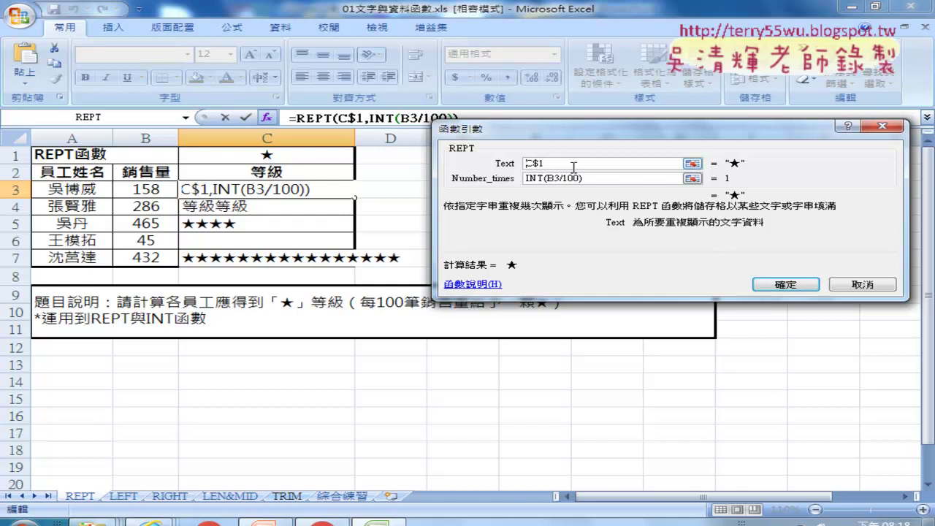
type("$")
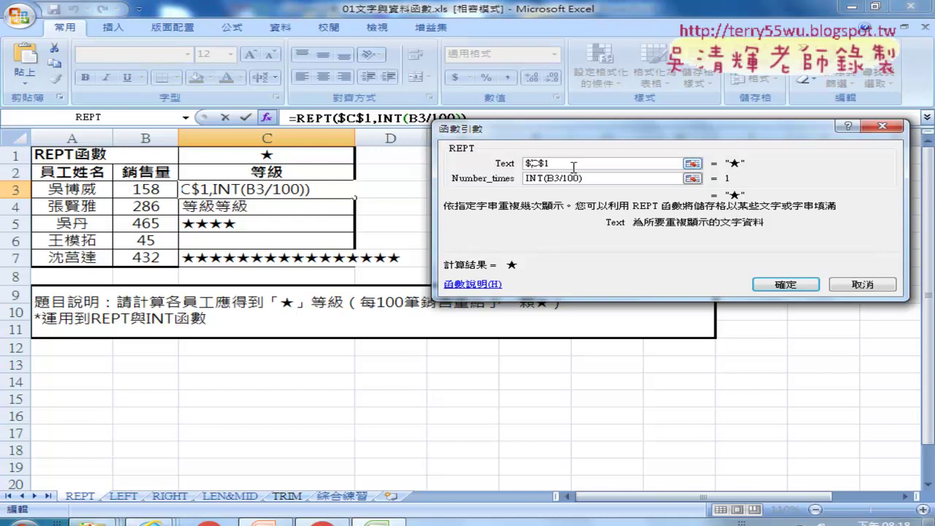
key("Delete")
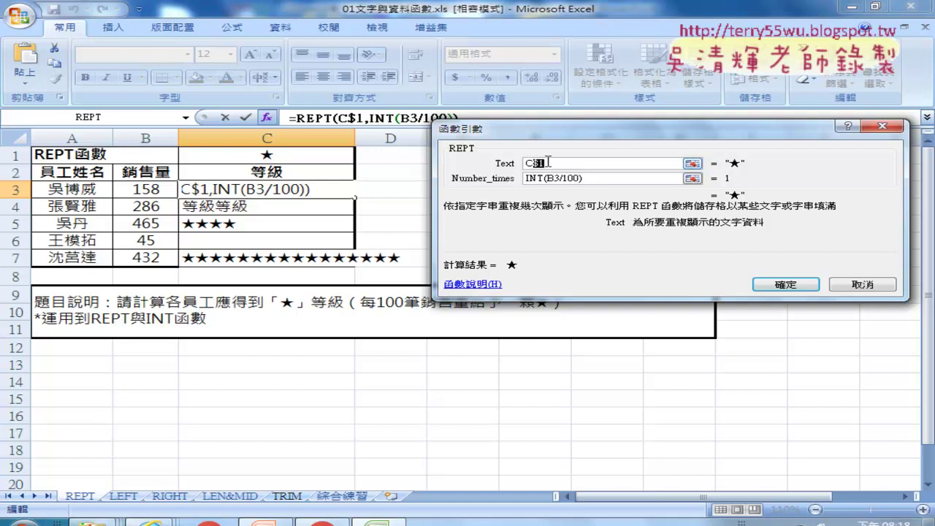
Step: Confirm =REPT(C$1,INT(B3/100)), fill it down to C7, and compare sales with stars
left_click(779, 282)
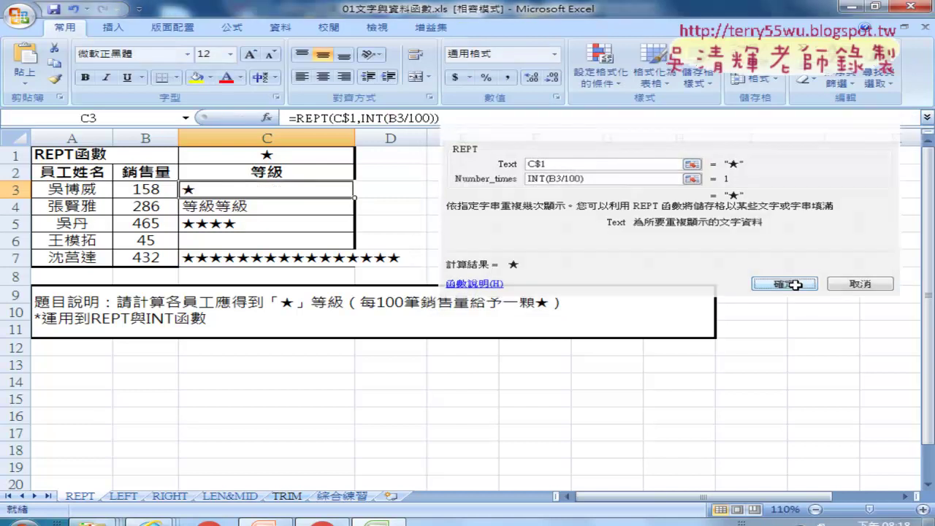
left_click_drag(358, 196, 351, 267)
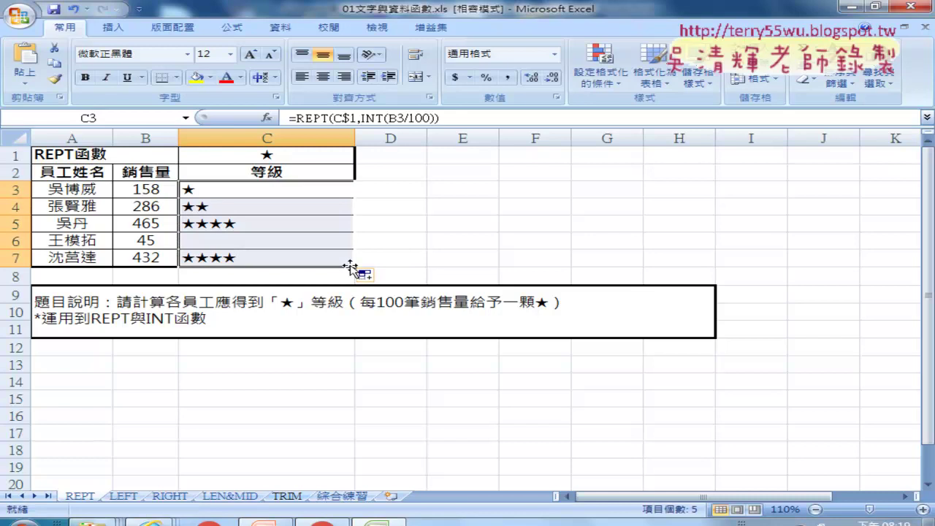
left_click(149, 191)
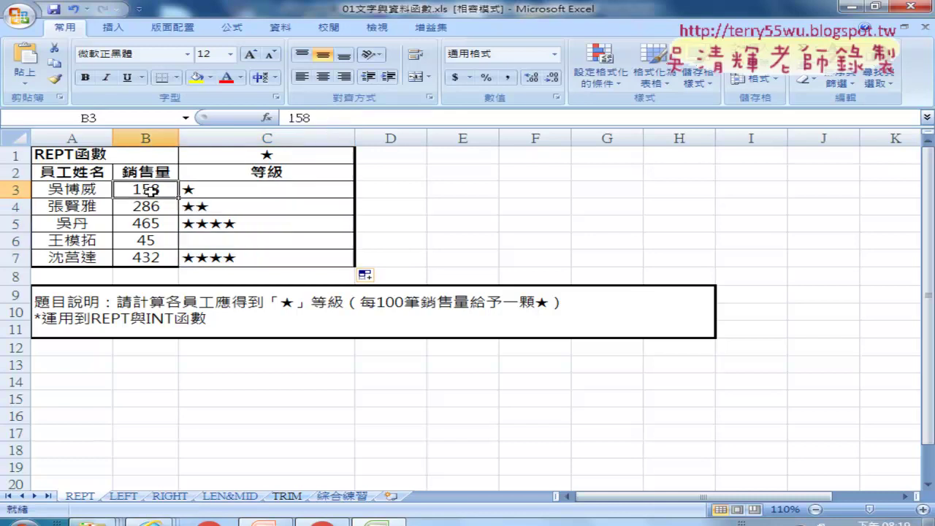
left_click(217, 189)
left_click(162, 206)
left_click(198, 207)
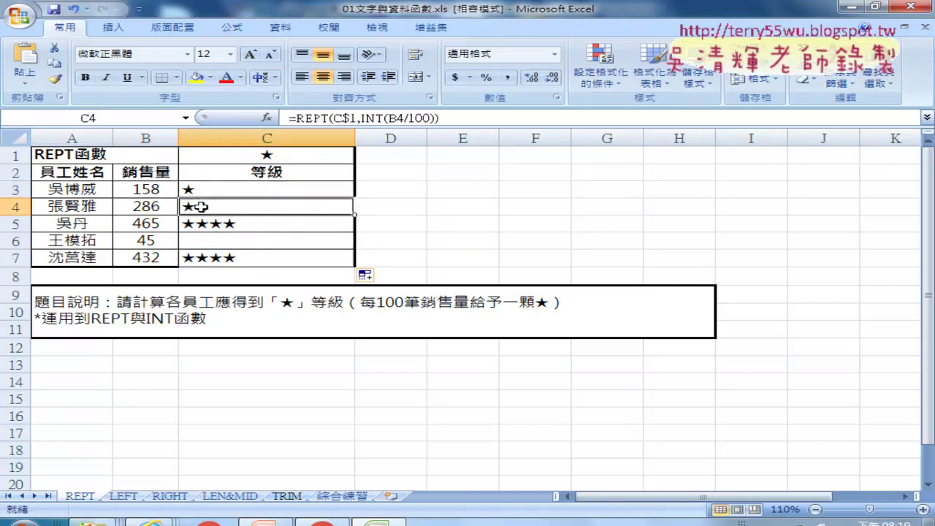
left_click(150, 223)
left_click(191, 225)
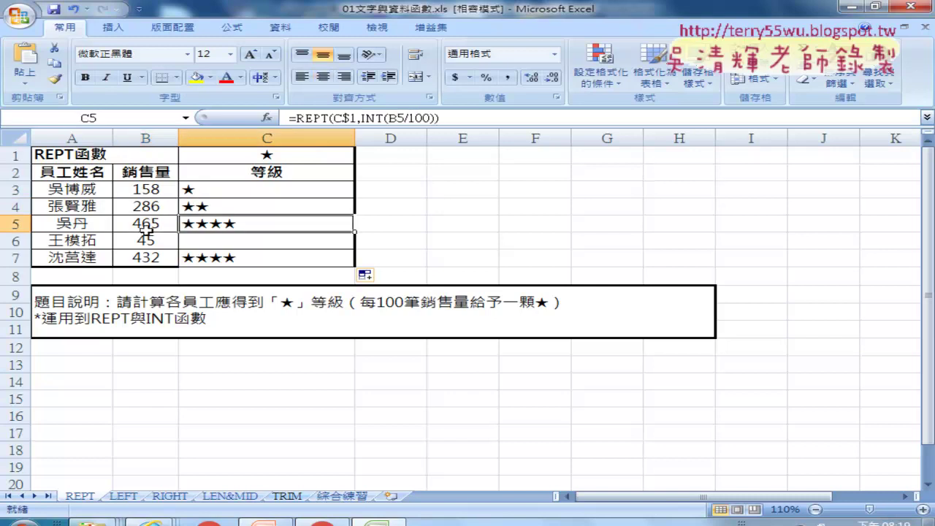
left_click(160, 258)
left_click(165, 242)
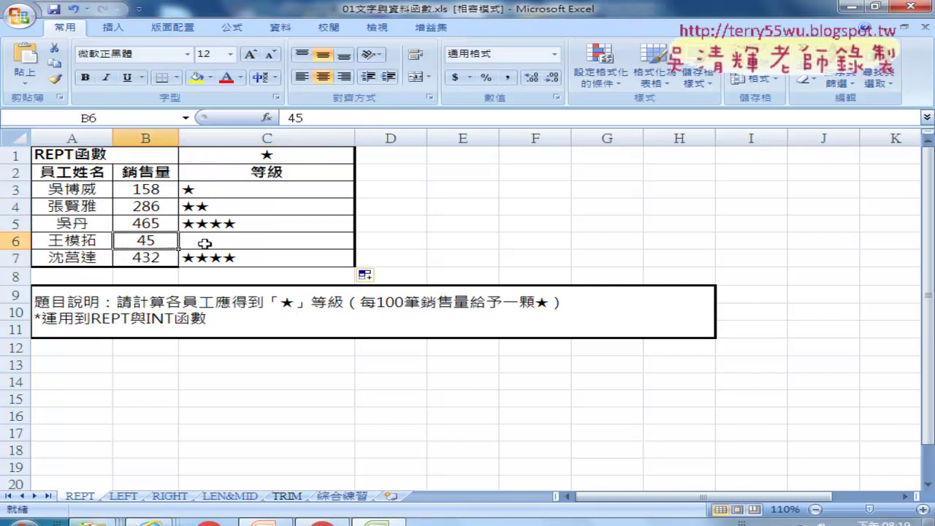
left_click(217, 243)
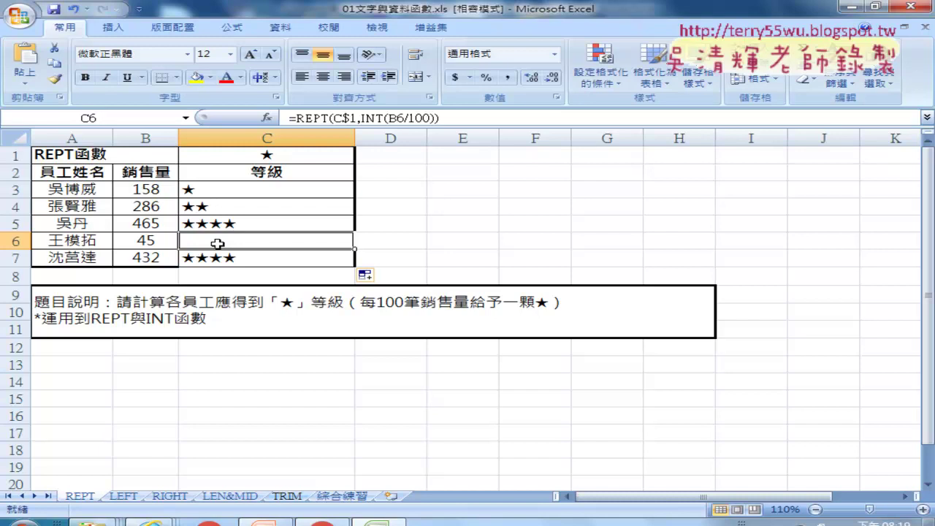
Step: Step through the copied formulas in C3–C7, then refill C3's formula down to C7
left_click(231, 192)
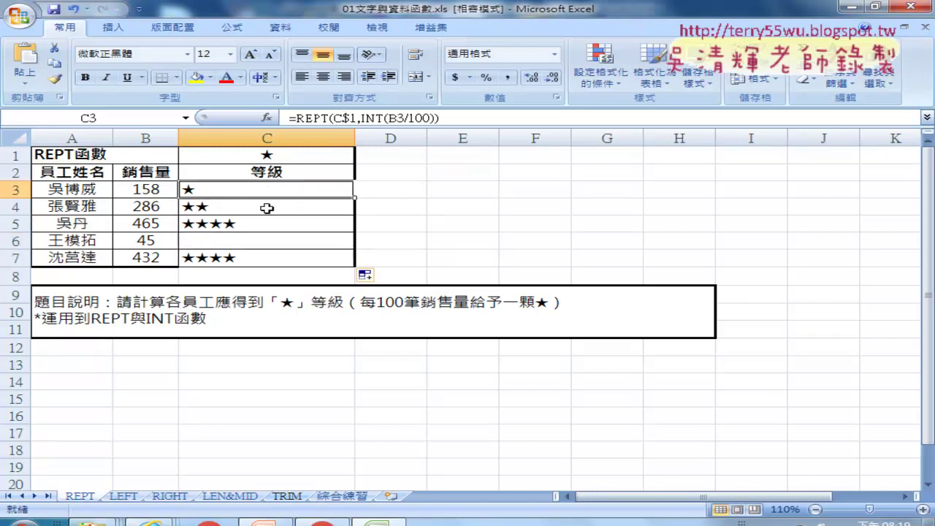
left_click(267, 208)
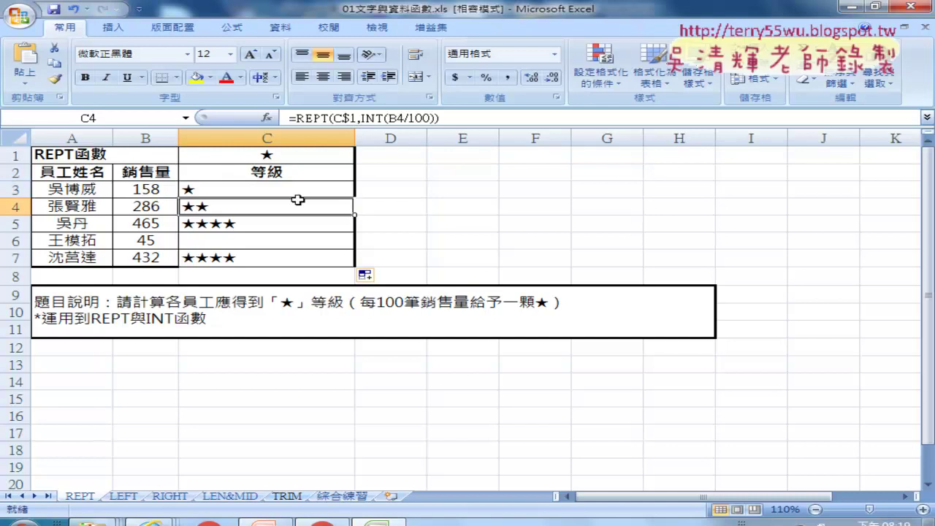
left_click(246, 191)
left_click(246, 205)
left_click(247, 223)
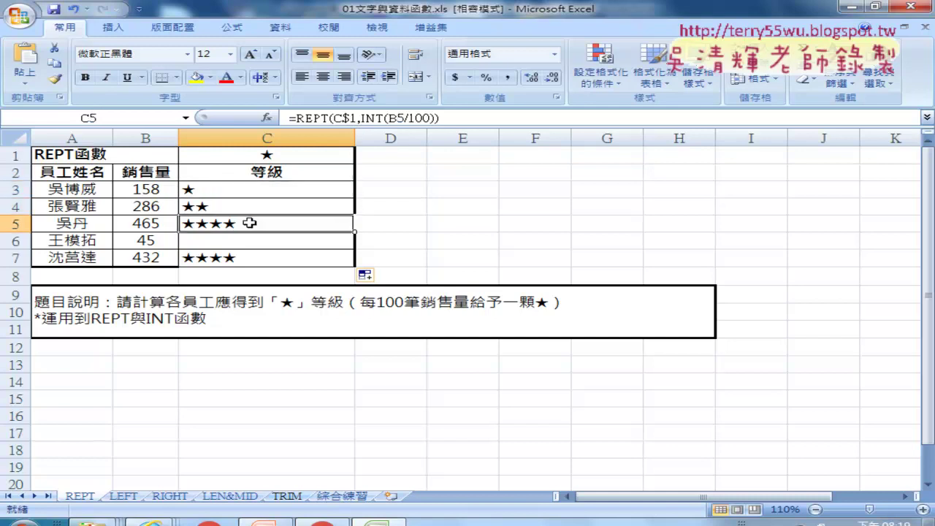
left_click(247, 241)
left_click(248, 261)
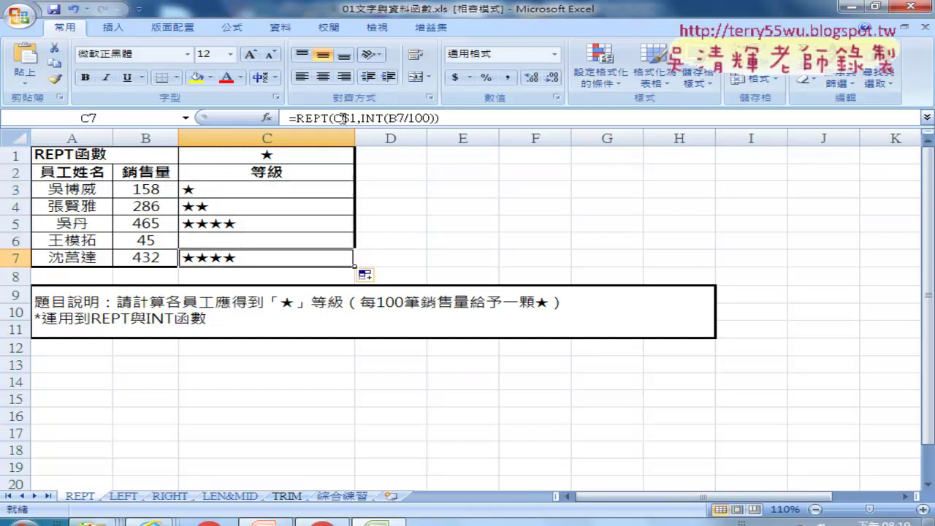
left_click(278, 192)
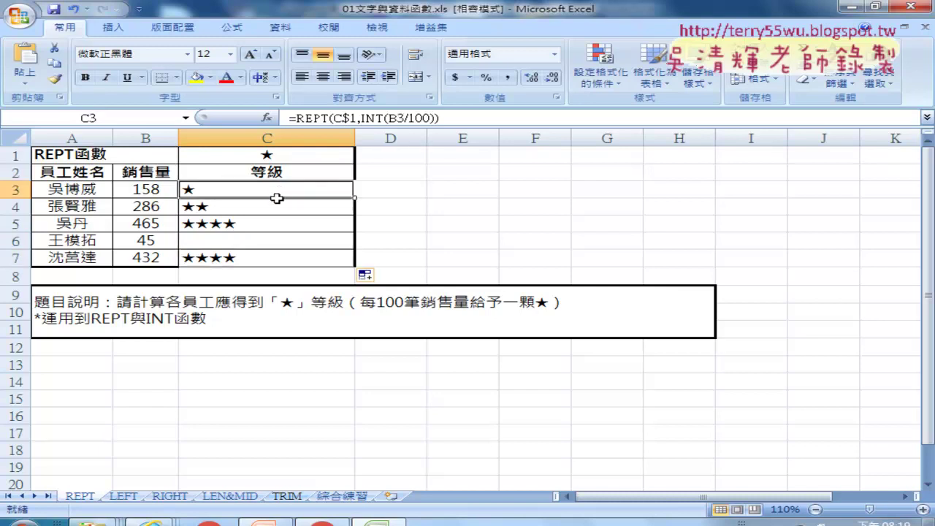
left_click(279, 205)
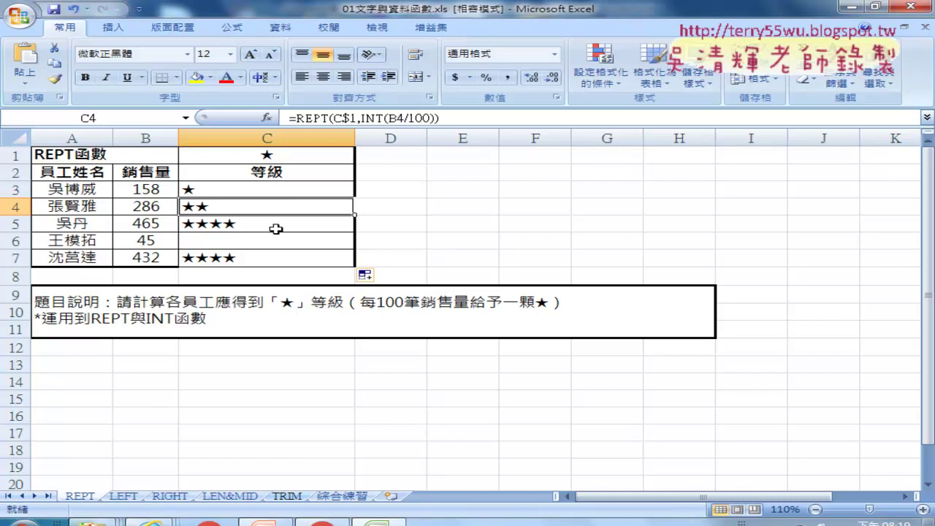
left_click(277, 230)
left_click(337, 189)
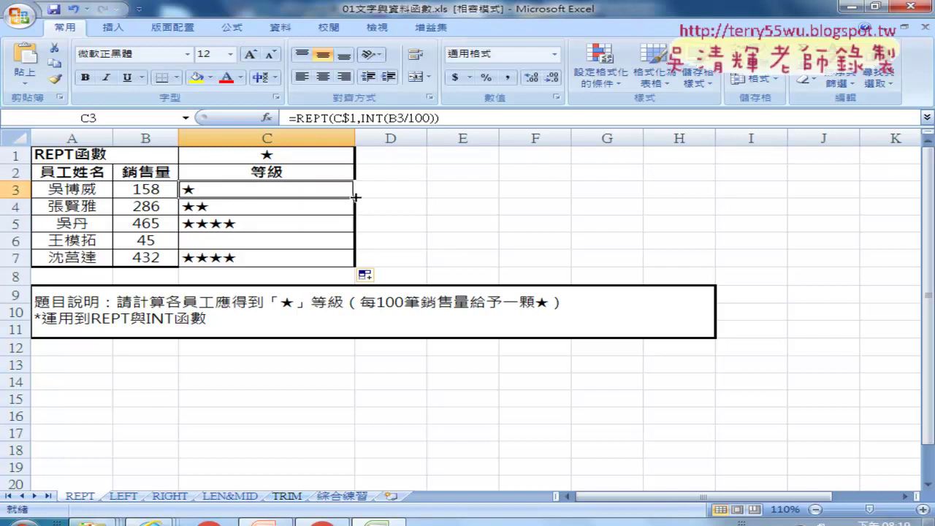
left_click_drag(355, 197, 350, 268)
Step: Move via the 綜合練習 sheet to the LEN&MID sheet and scroll to its top
left_click(354, 498)
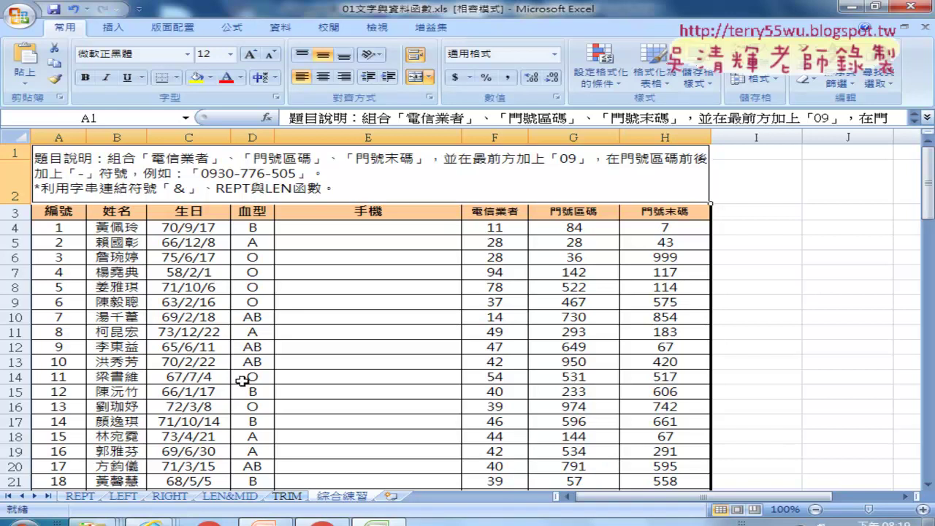
left_click(229, 497)
scroll(231, 496, "up", 3)
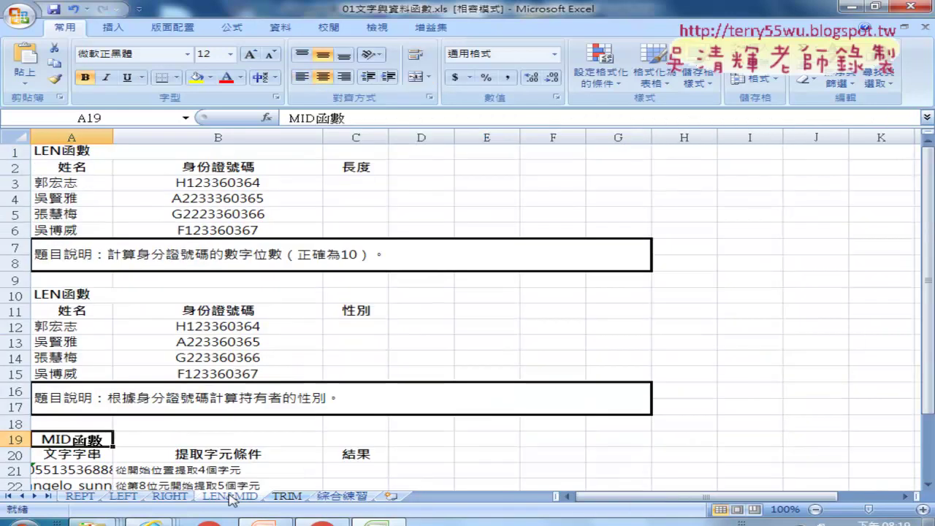
scroll(243, 471, "down", 1)
scroll(243, 470, "up", 1)
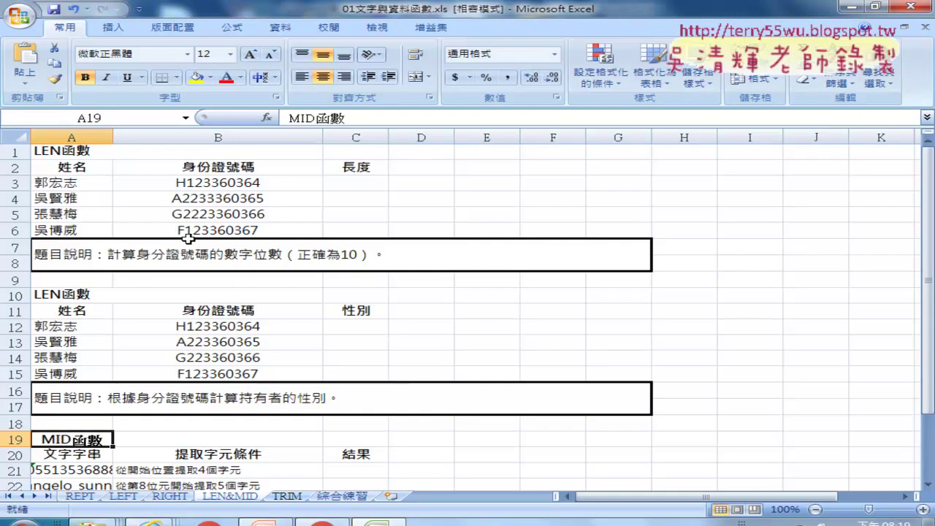
Step: Enter =LEN(B3) in C3 through the Insert Function dialog
left_click(220, 188)
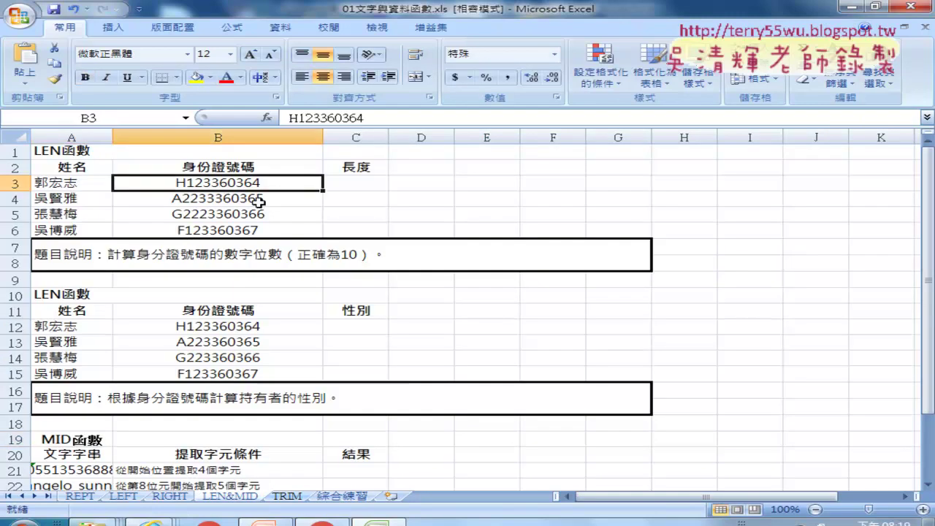
left_click(361, 183)
left_click(268, 117)
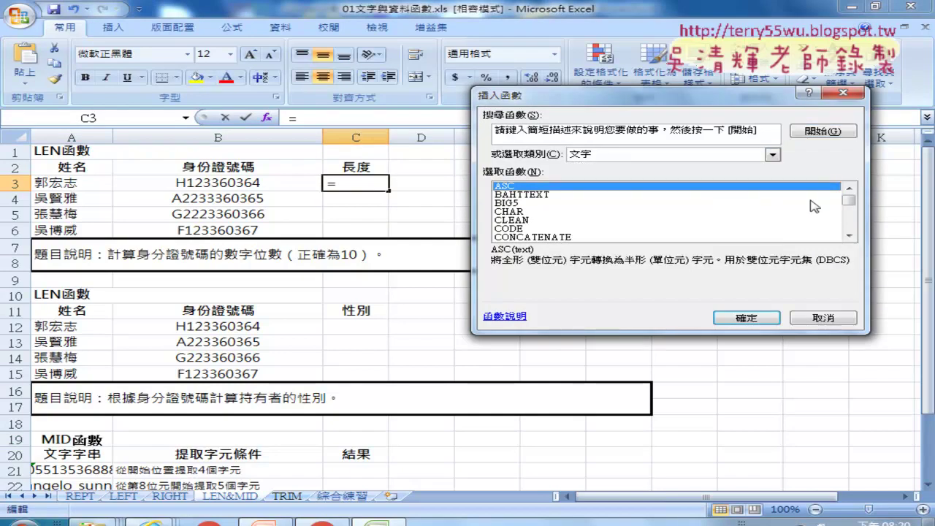
left_click_drag(849, 199, 849, 214)
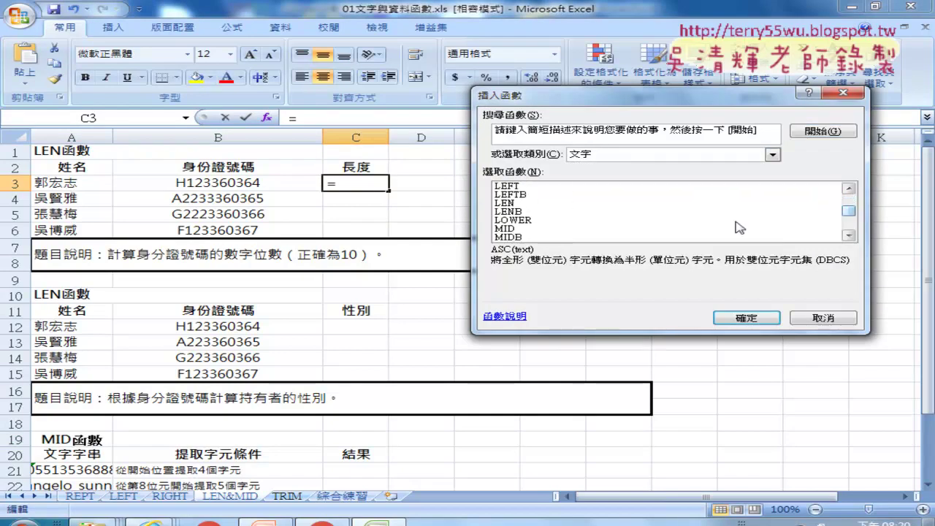
left_click(520, 204)
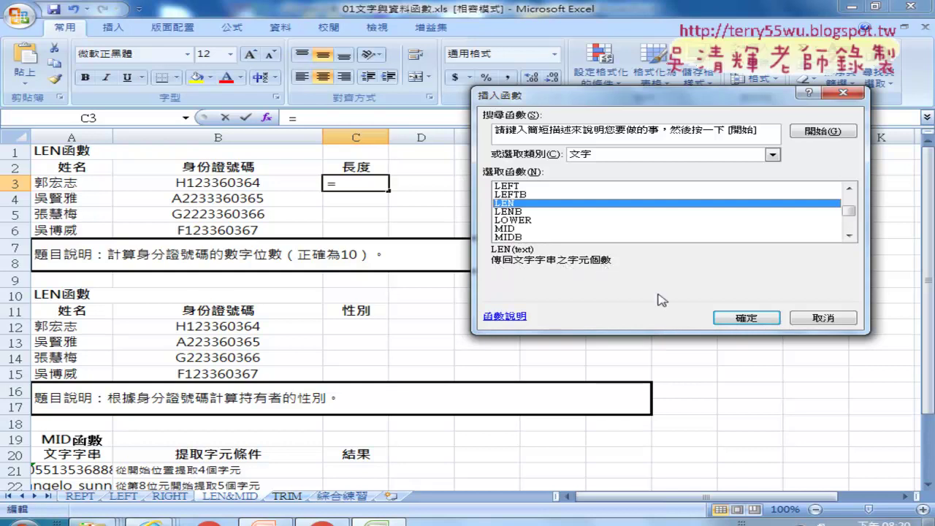
left_click(747, 318)
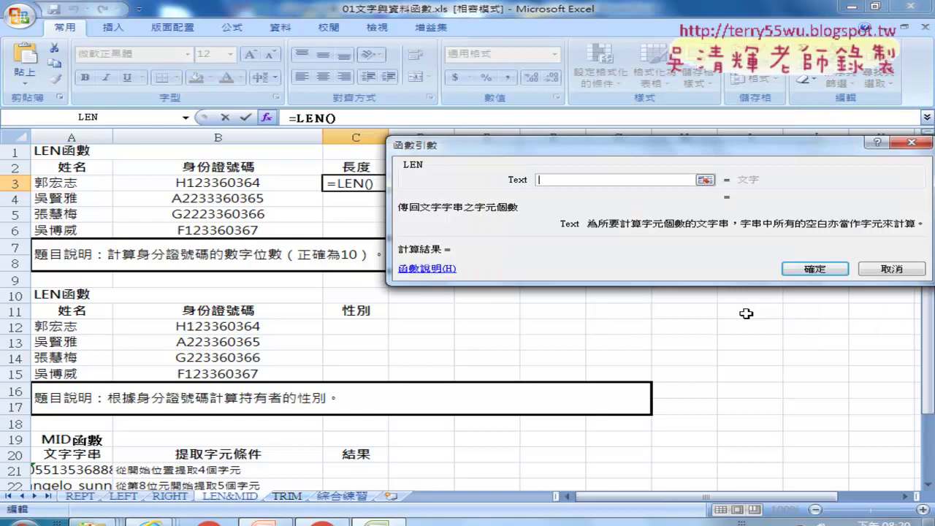
left_click(261, 184)
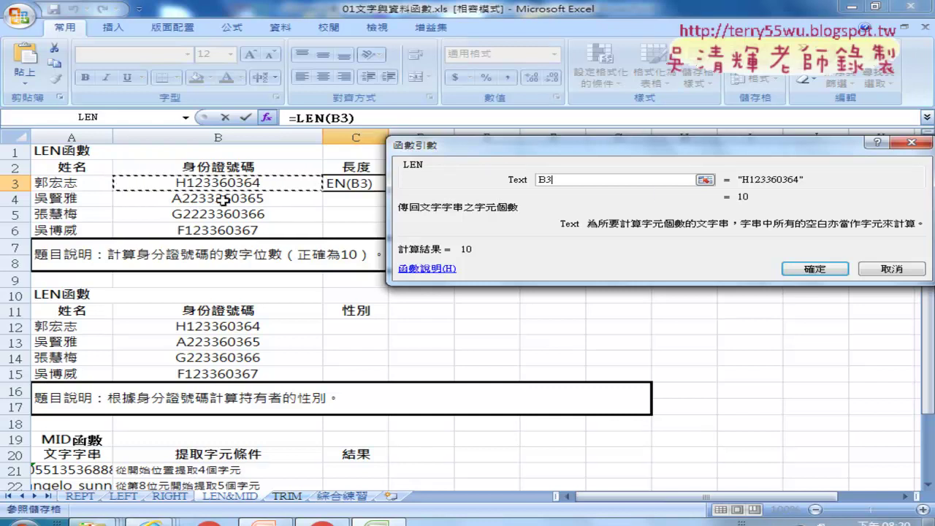
left_click(811, 269)
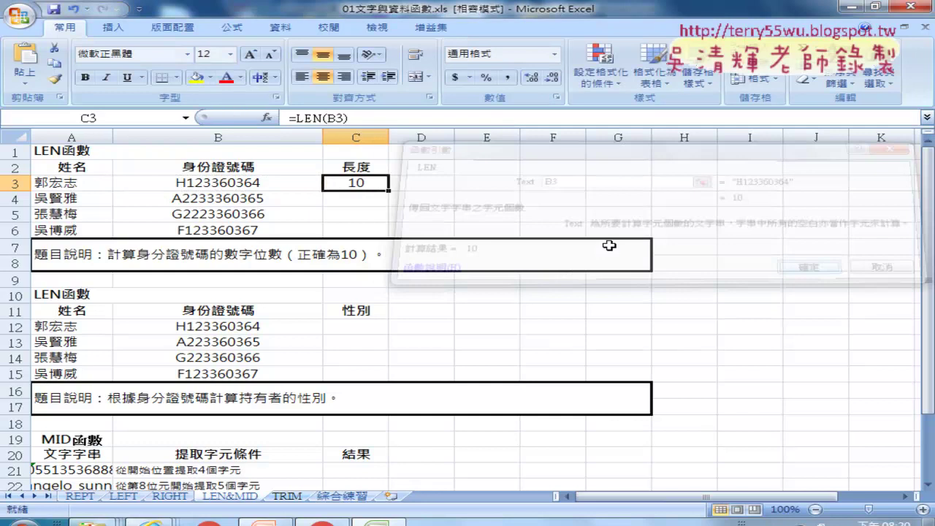
Step: Fill the LEN formula down to C6, compare C3 and C4, then begin a function in D3
left_click_drag(388, 190, 388, 233)
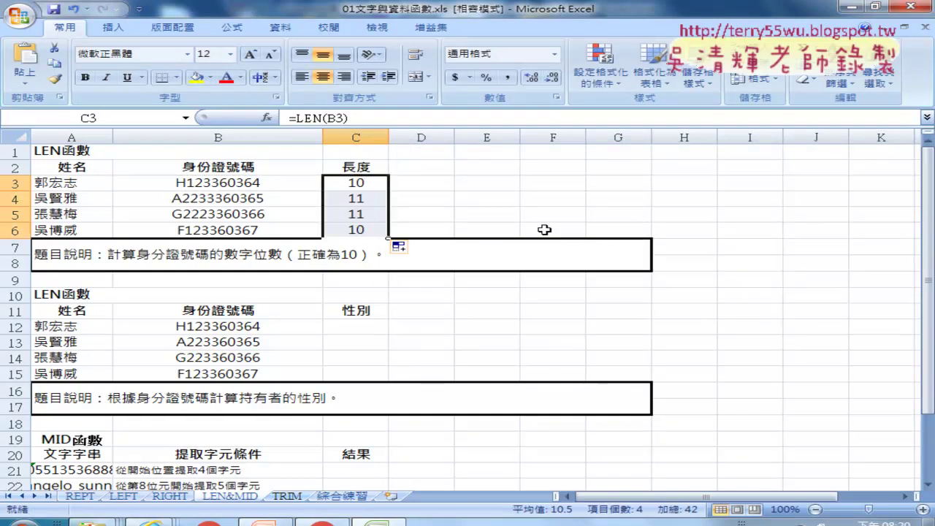
left_click(358, 196)
left_click(361, 184)
left_click(359, 199)
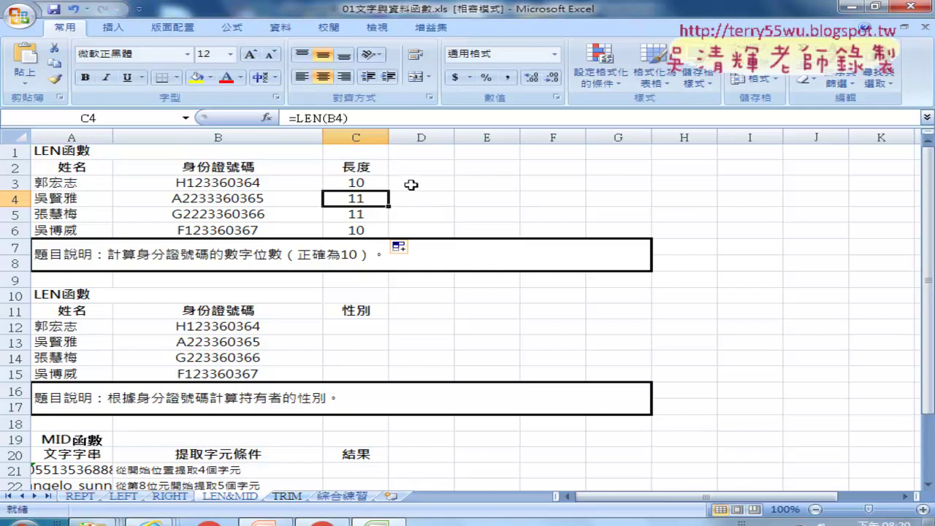
left_click(411, 184)
left_click(267, 118)
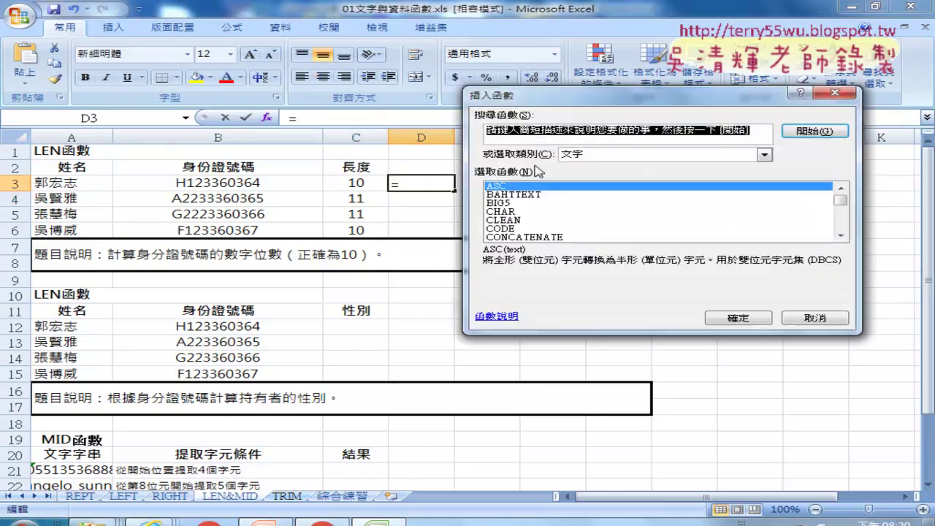
Step: Enter =IF(C3=10,"Y","N") in D3 using the logical IF function
left_click(632, 156)
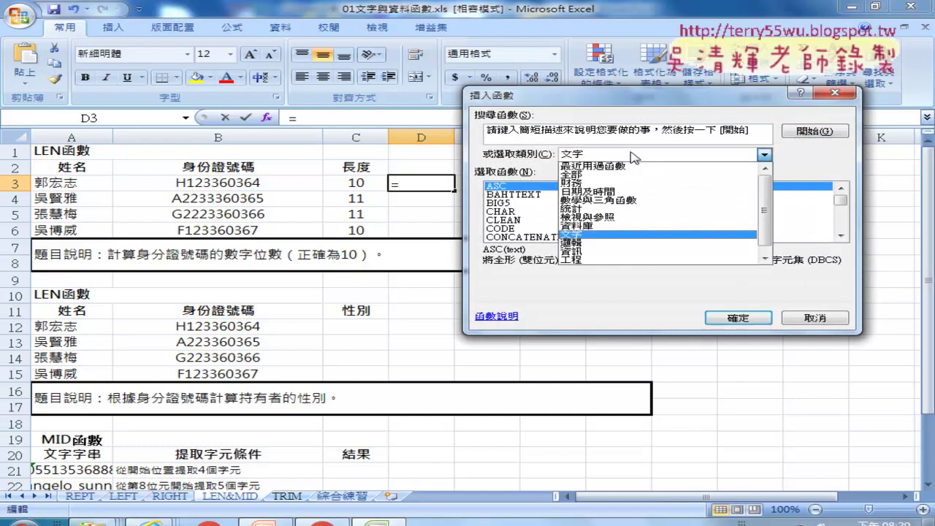
left_click(638, 249)
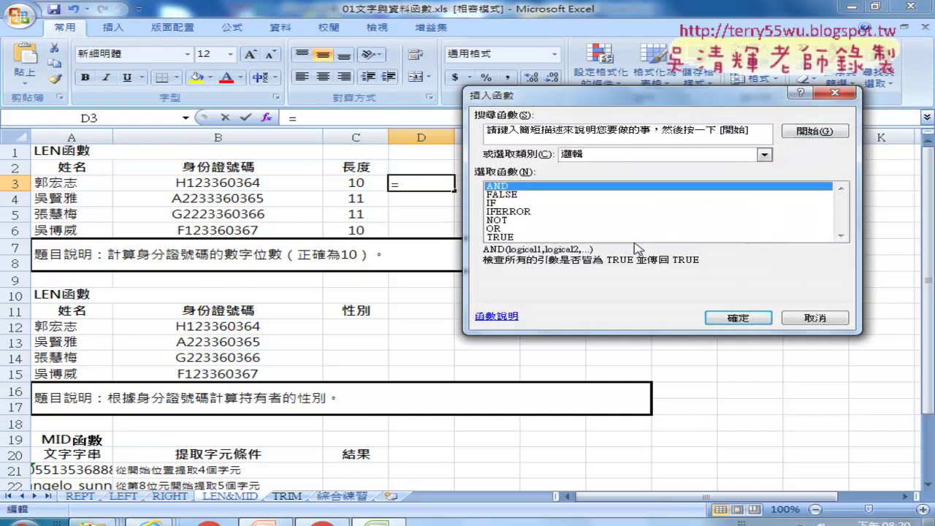
double_click(507, 205)
left_click_drag(538, 122, 560, 120)
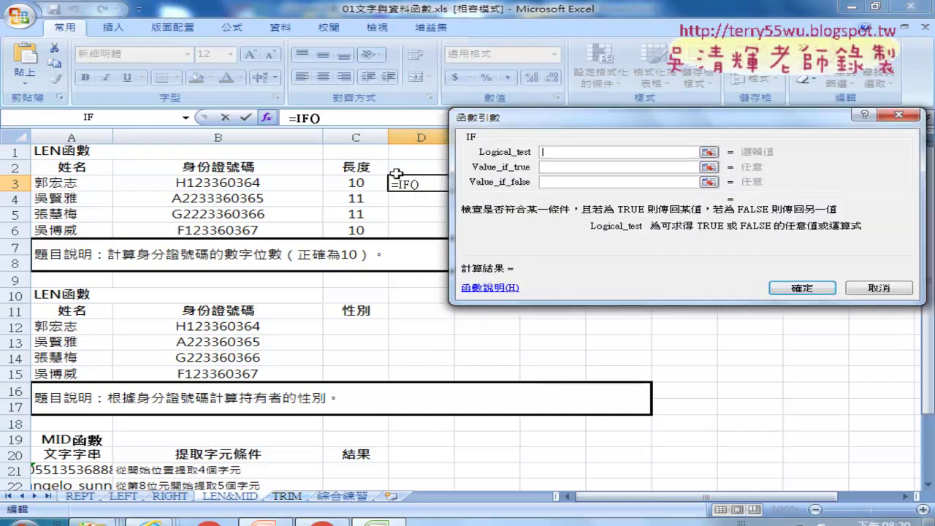
left_click(377, 181)
type("=")
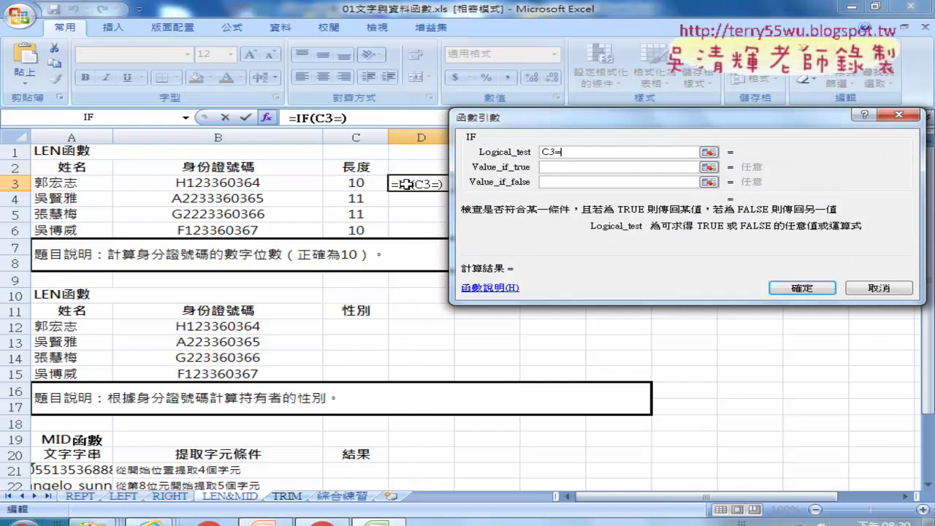
type("10")
key("Tab")
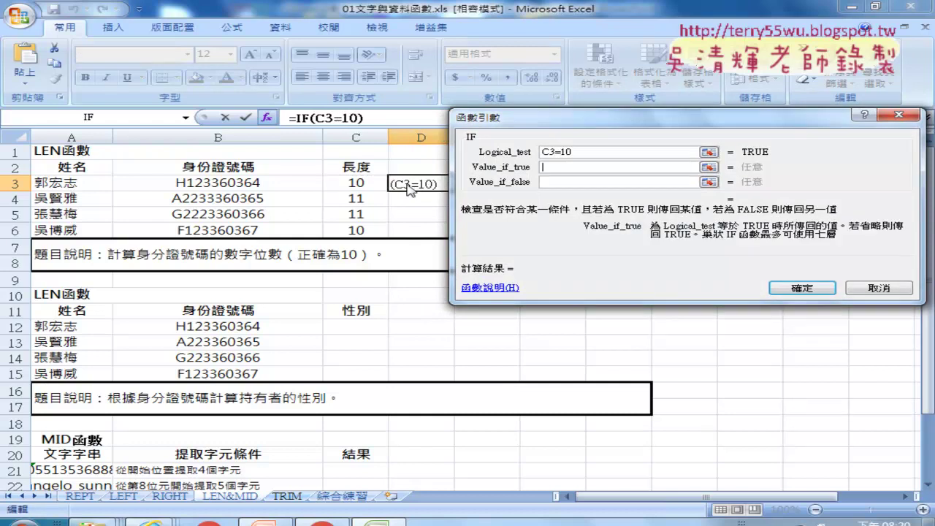
type("Y")
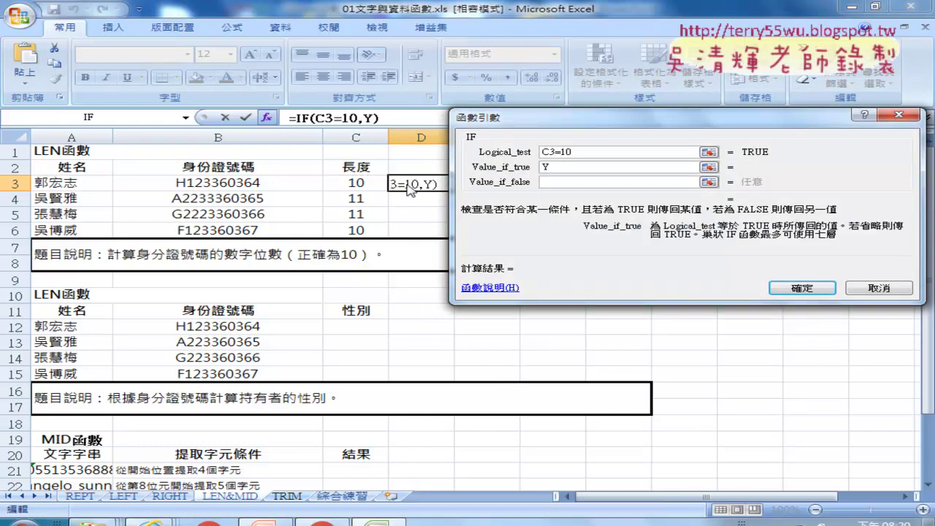
key("Tab")
type("N")
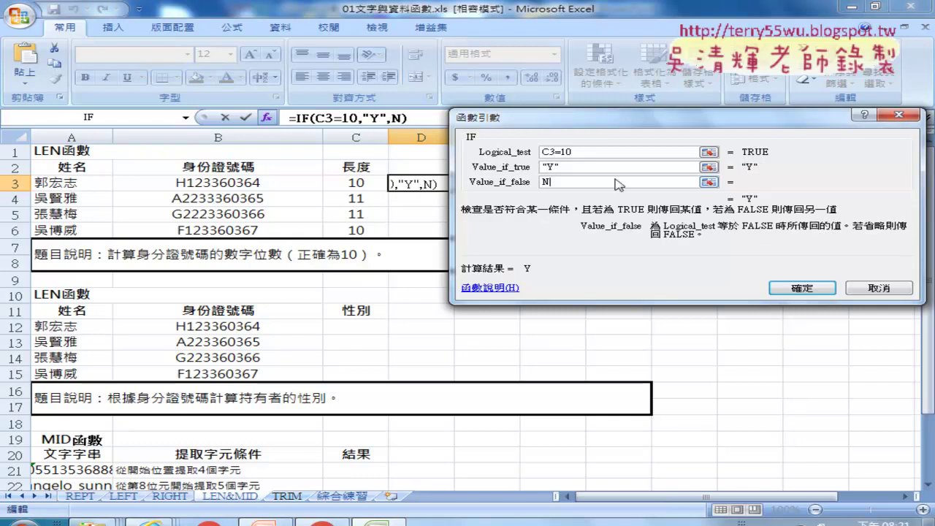
left_click(791, 286)
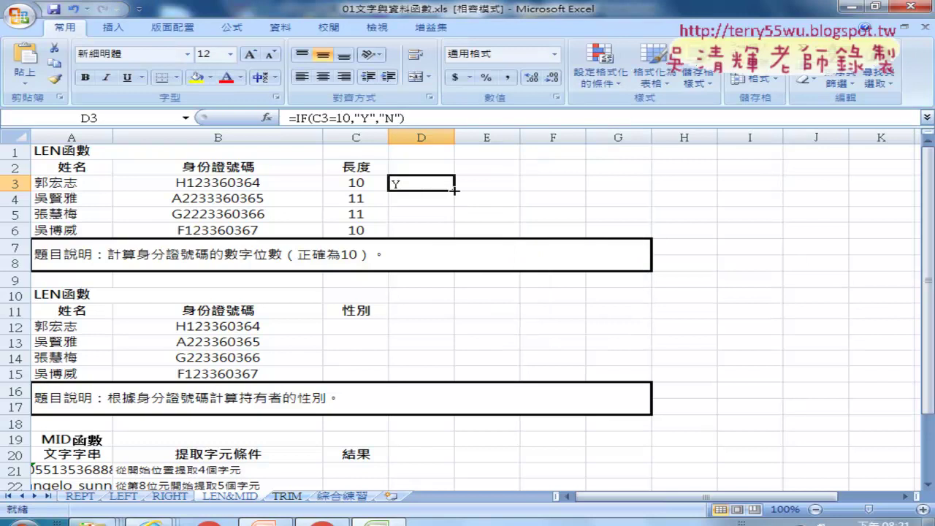
Step: Copy the IF formula down to D6 and review the formulas in C3, D3 and D4
left_click_drag(454, 190, 450, 232)
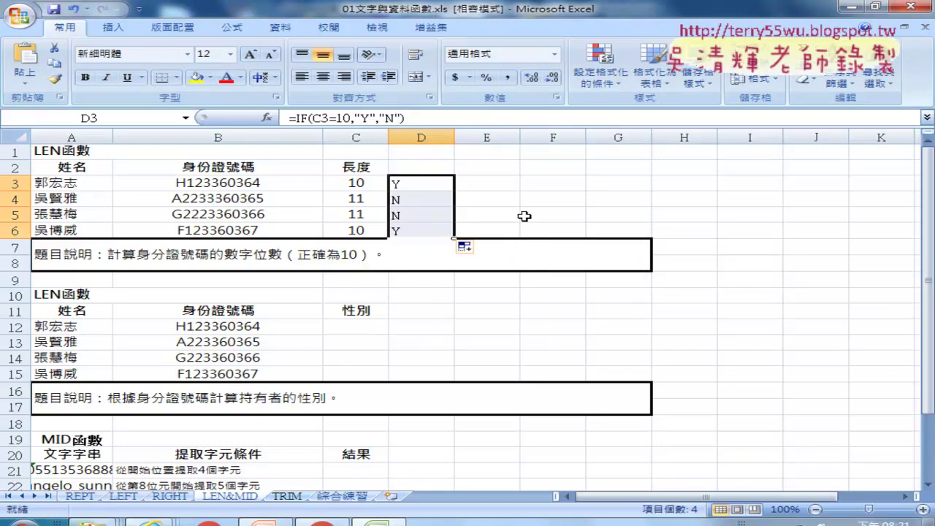
left_click(352, 177)
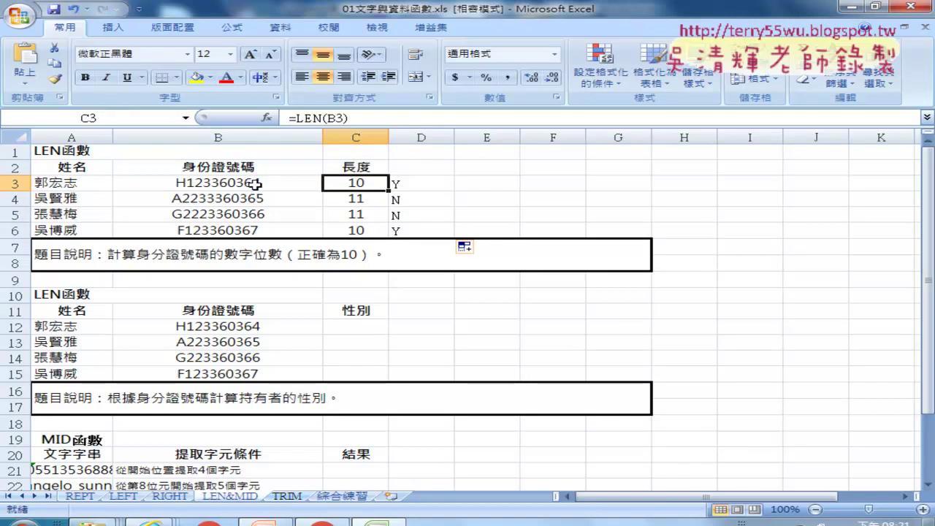
left_click(412, 185)
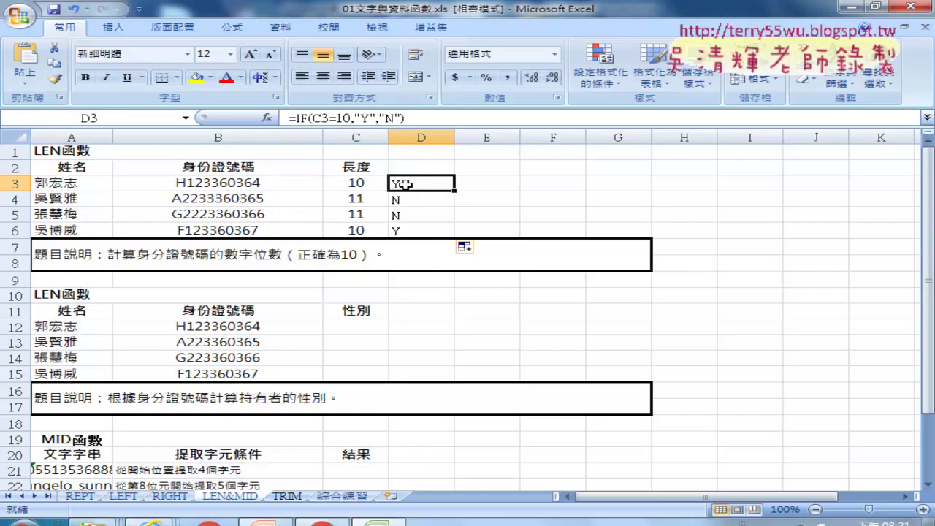
left_click(411, 199)
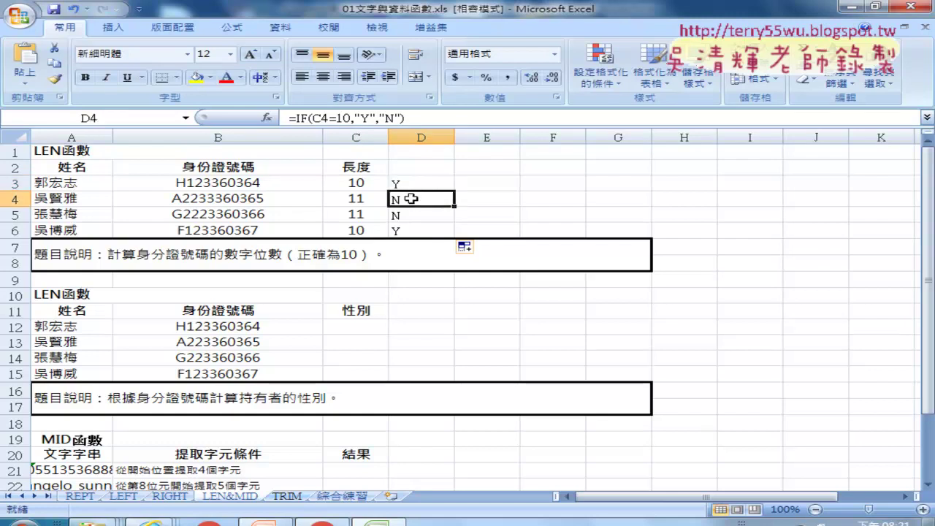
left_click(411, 182)
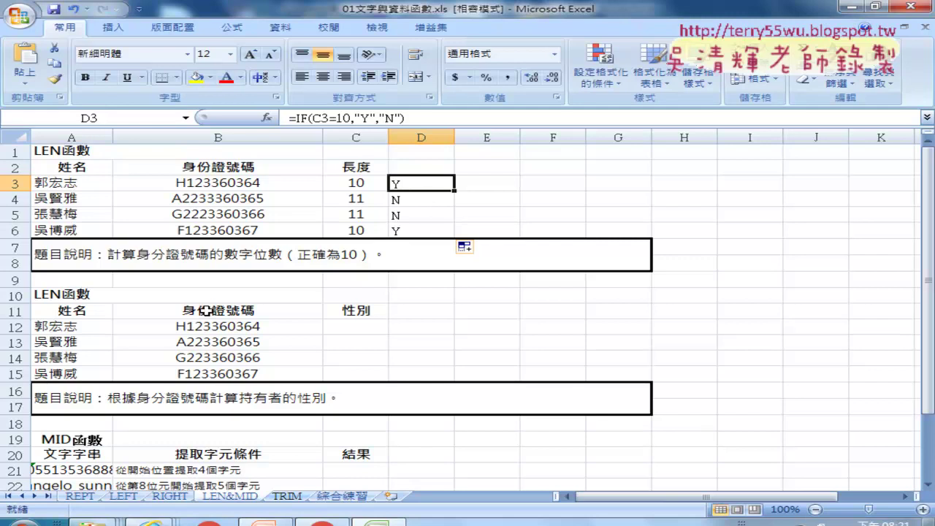
left_click(60, 443)
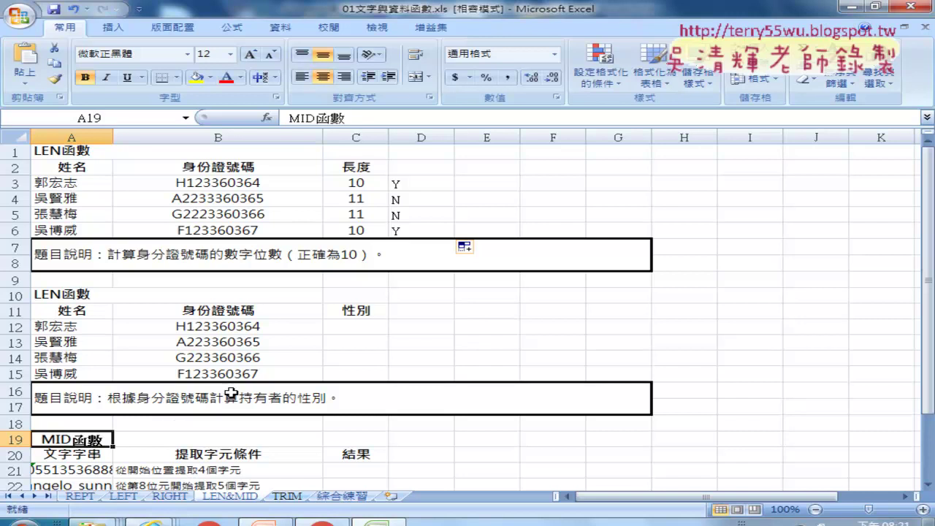
left_click(356, 329)
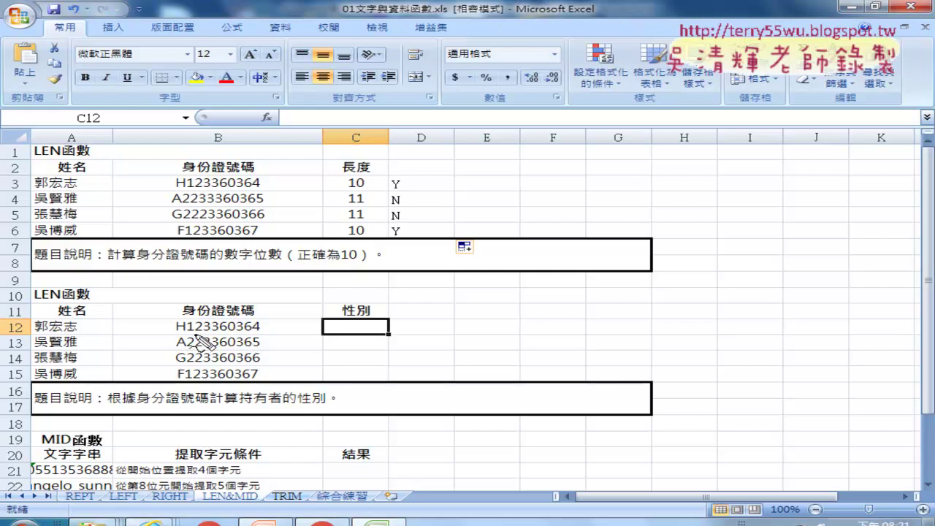
mouse_move(191, 319)
left_mouse_down()
mouse_move(199, 334)
mouse_move(351, 301)
left_mouse_up()
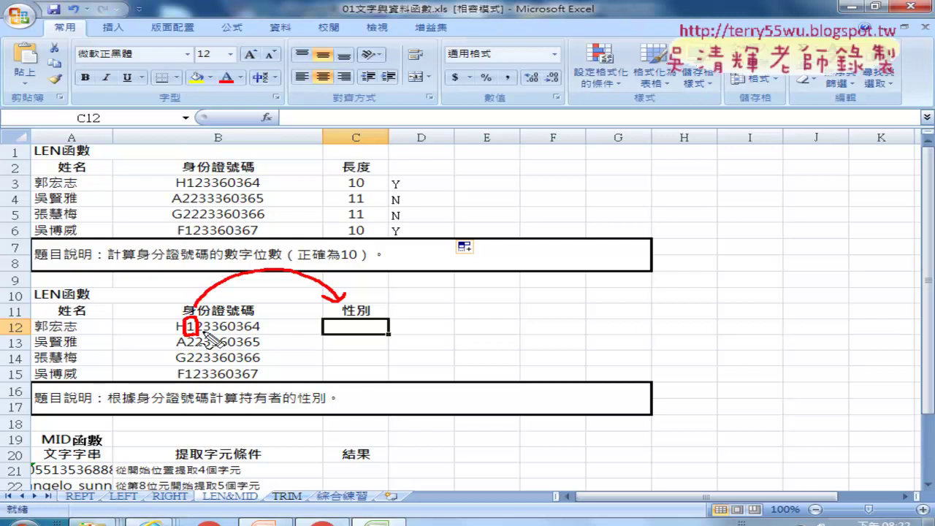
key("Escape")
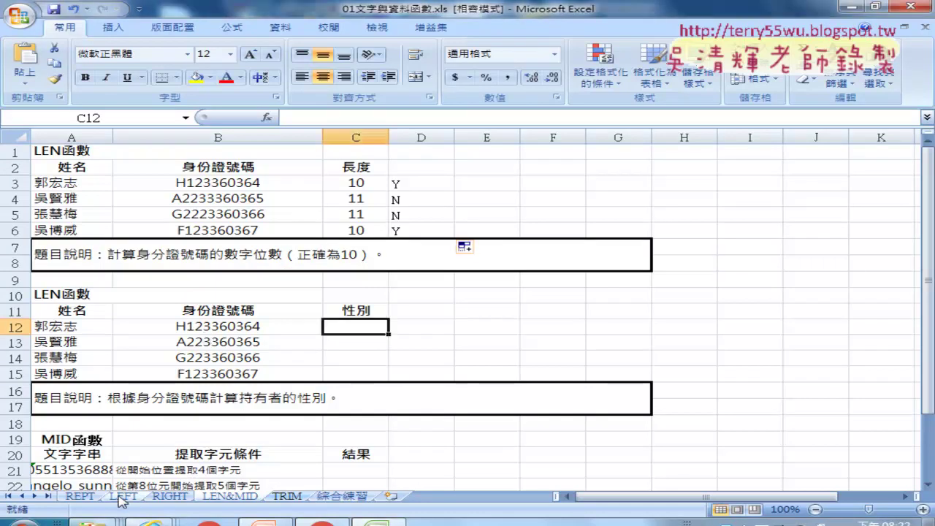
Step: Browse the LEFT and RIGHT sheets, then move to the 綜合練習 sheet
left_click(123, 497)
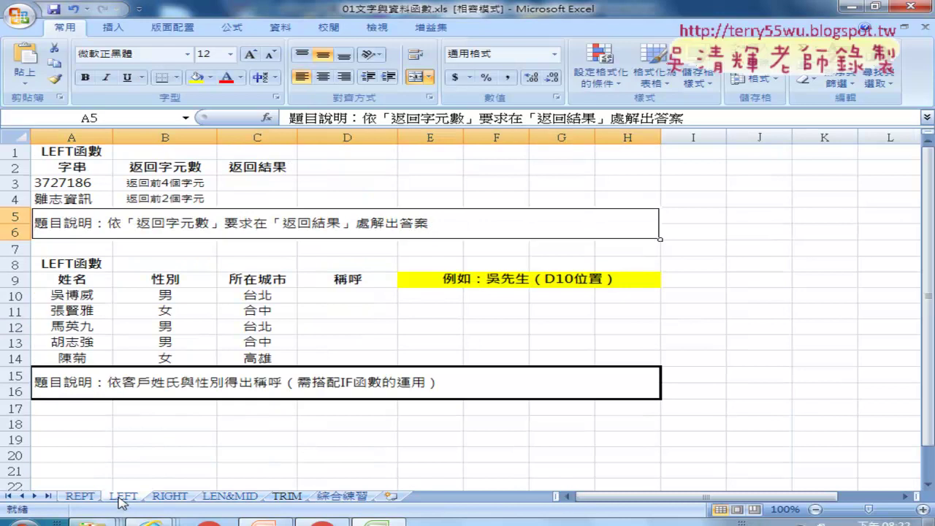
left_click(169, 499)
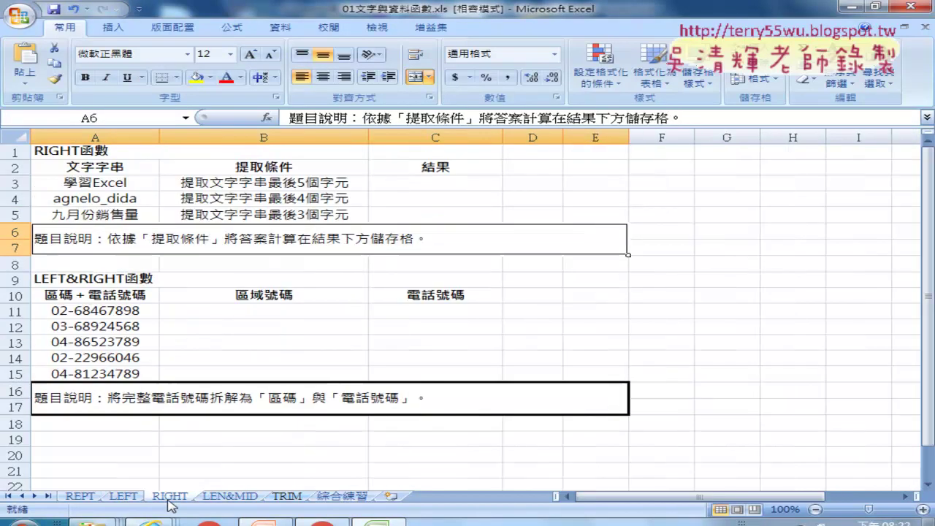
left_click(123, 498)
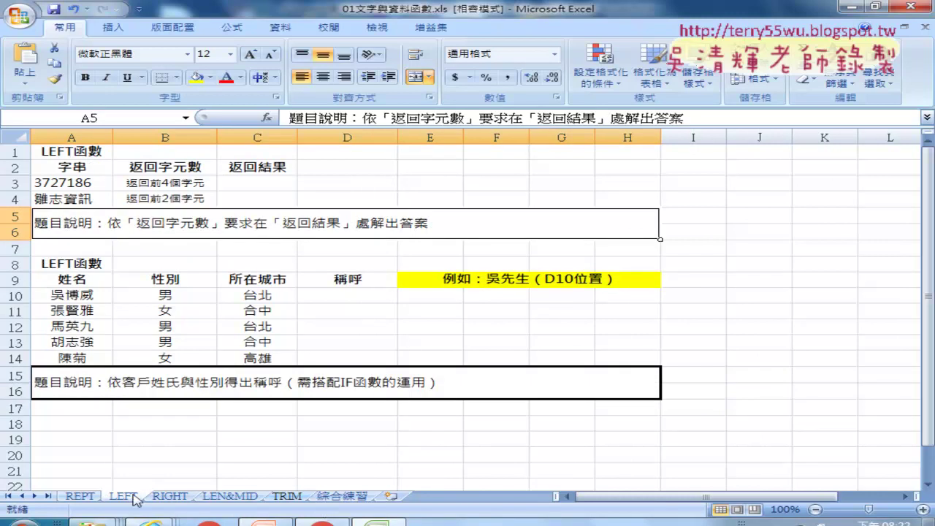
left_click(340, 497)
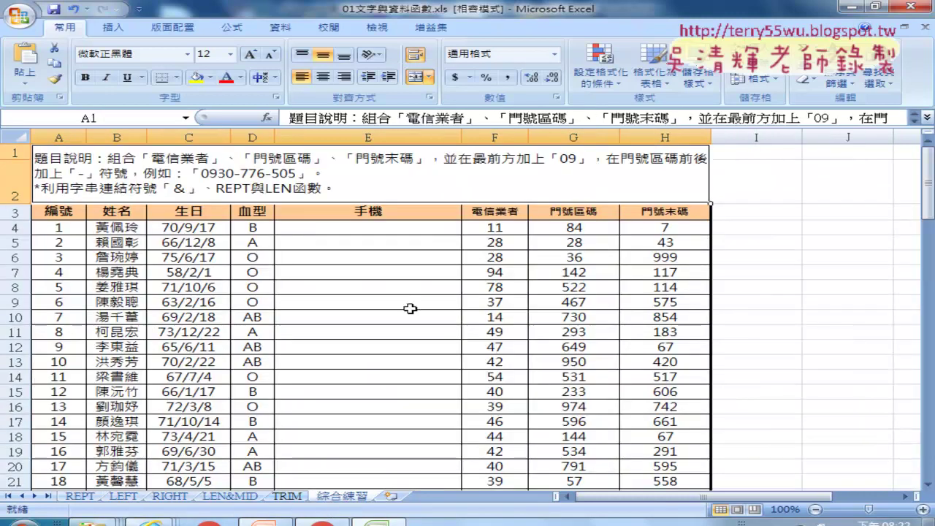
left_click(409, 230)
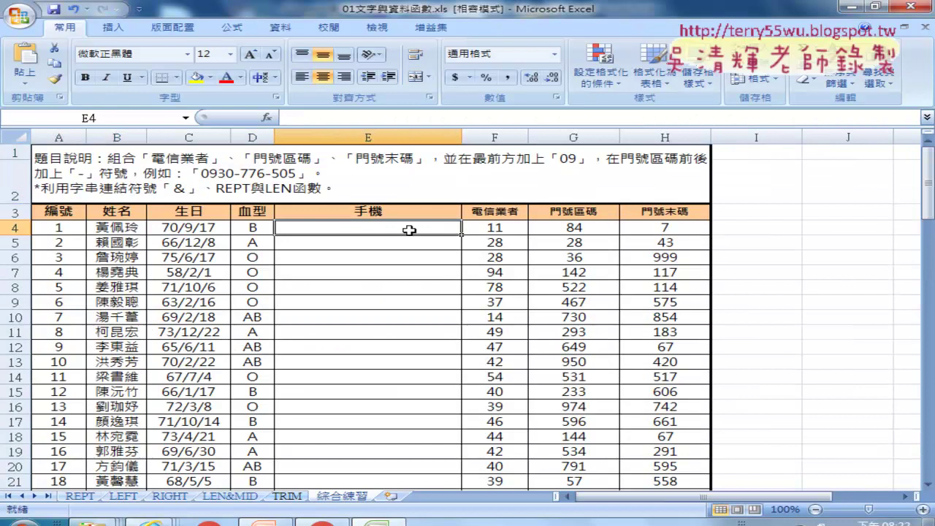